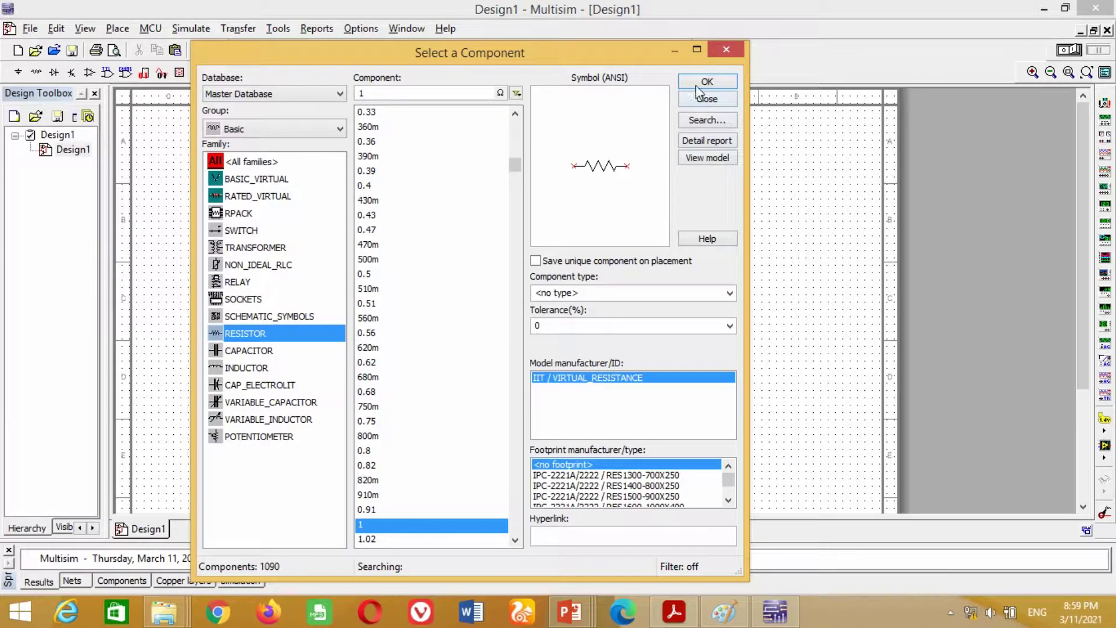
Place a 1 Ω resistor near the left side of the schematic sheet and finish placing components.
{"action": "left_click", "coordinate": [706, 81]}
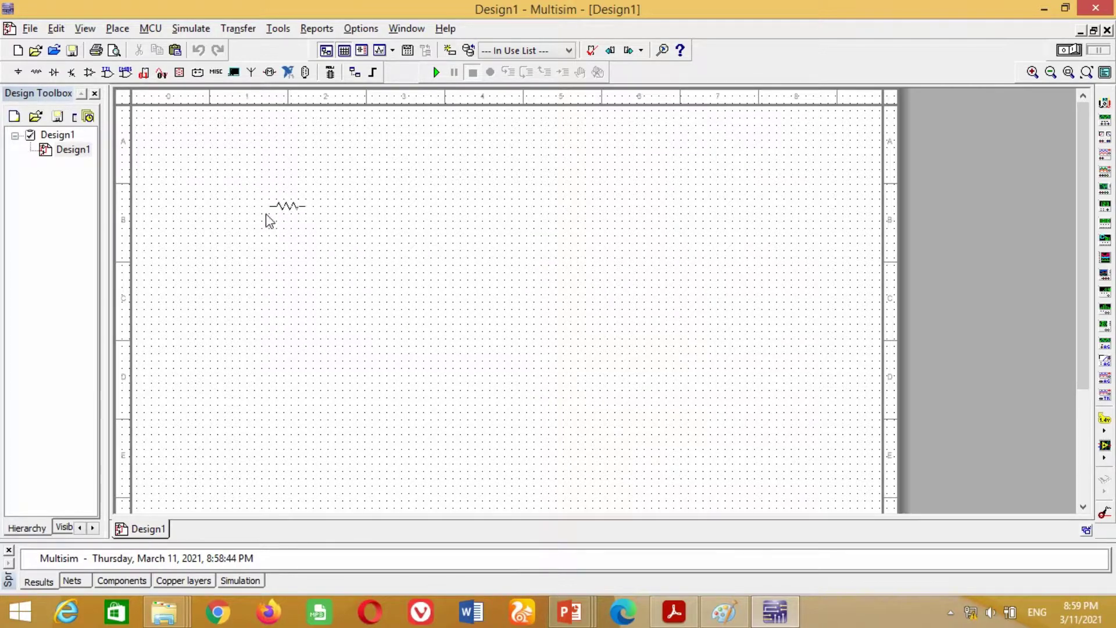
{"action": "left_click", "coordinate": [301, 295]}
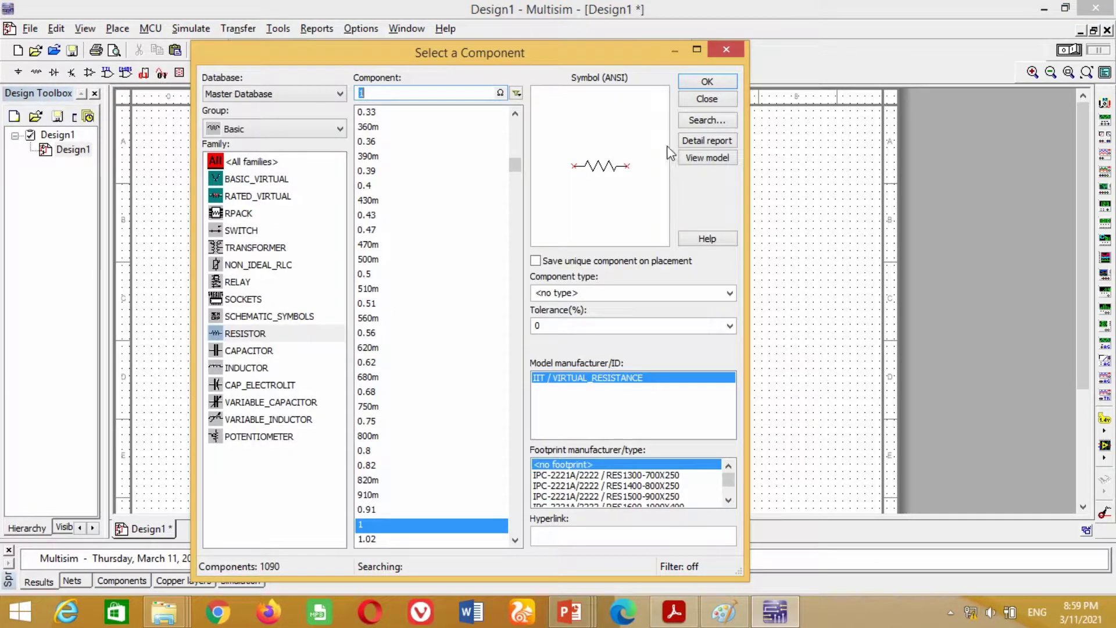
{"action": "left_click", "coordinate": [710, 99]}
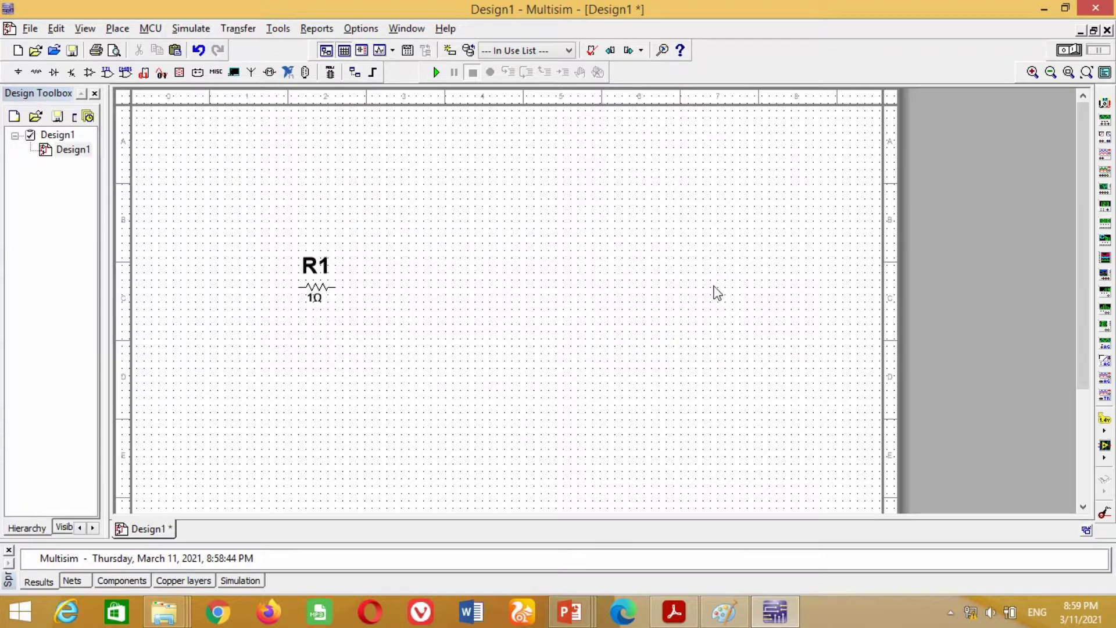
Add a copy of R1 above and to the right of it, with its resistance set to 2 Ω.
{"action": "left_click", "coordinate": [325, 297]}
{"action": "key", "text": "ctrl+v"}
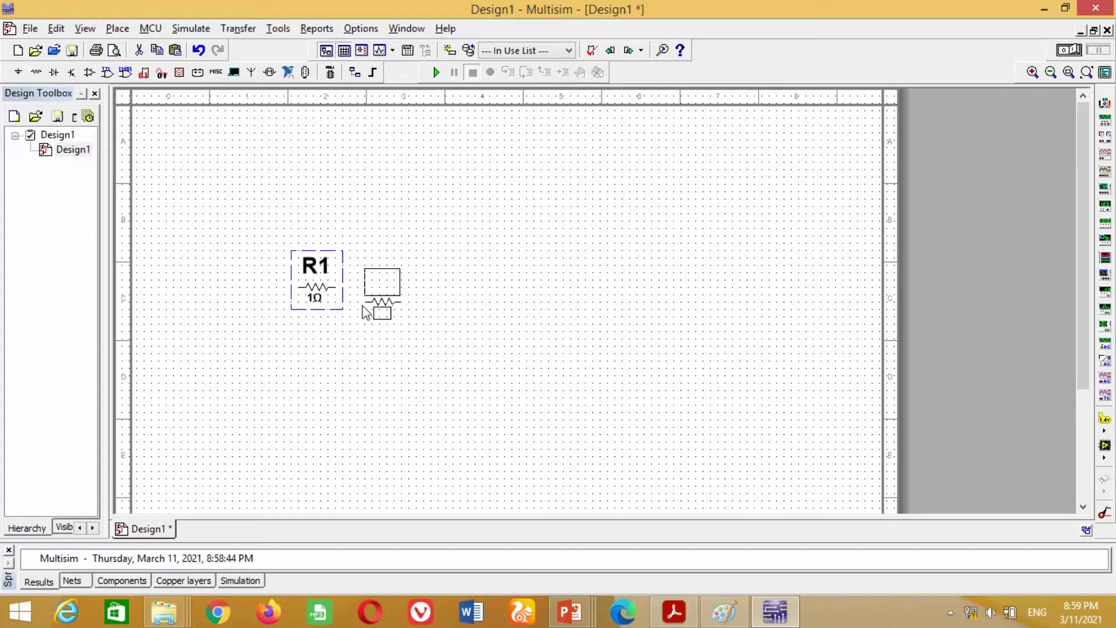
{"action": "left_click", "coordinate": [417, 247]}
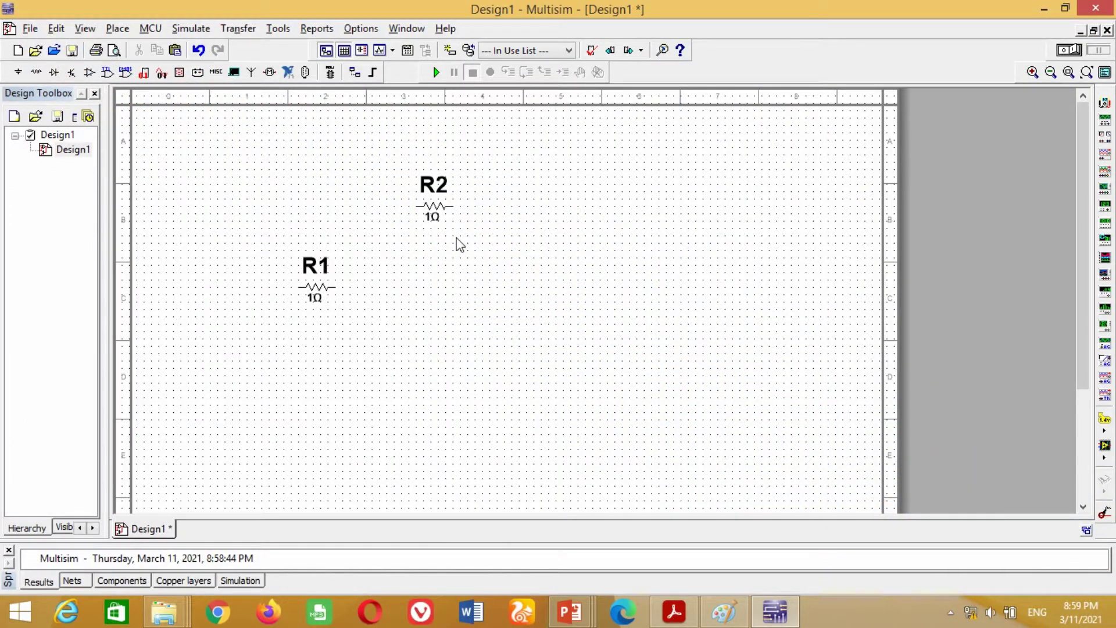
{"action": "left_click", "coordinate": [432, 214]}
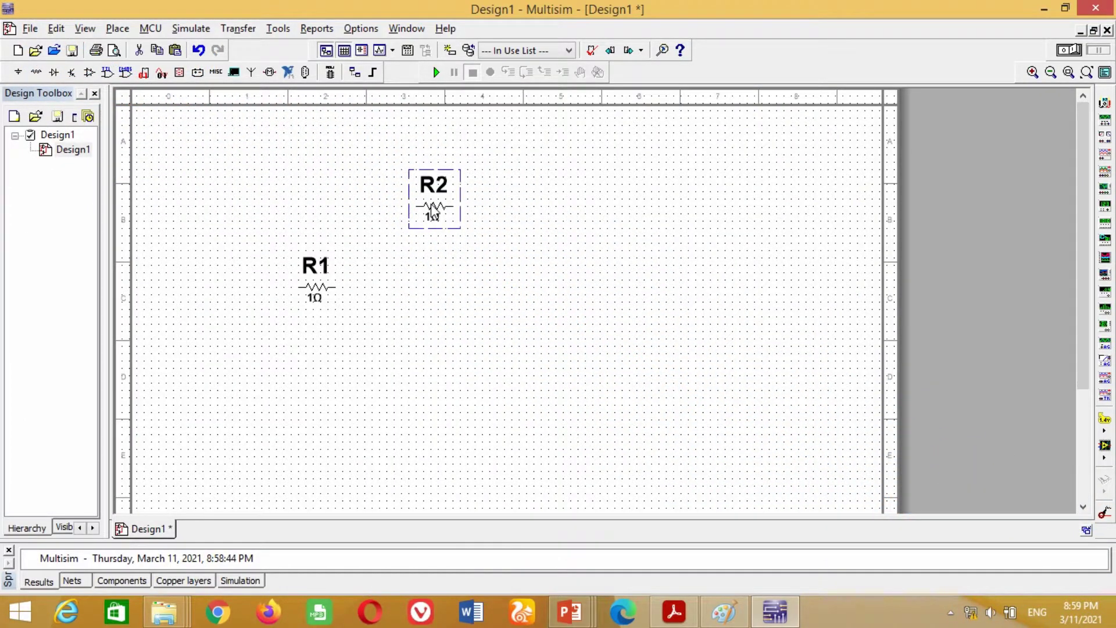
{"action": "double_click", "coordinate": [432, 214]}
{"action": "type", "text": "2"}
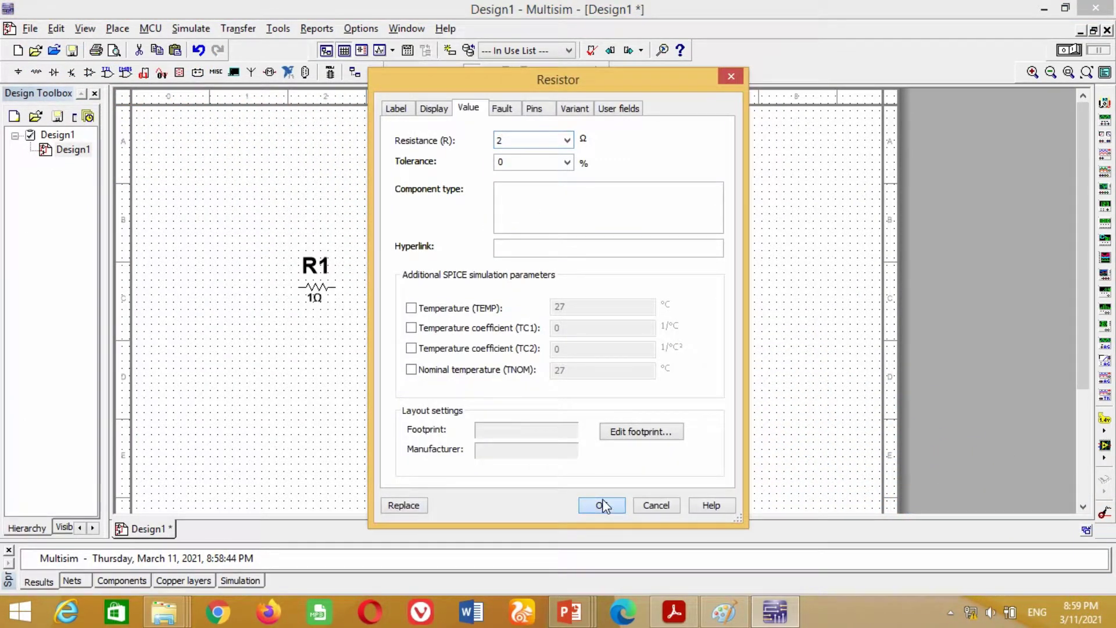
{"action": "left_click", "coordinate": [602, 501]}
Add another resistor copy above and to the right of R2, with its resistance set to 3 Ω.
{"action": "key", "text": "ctrl+v"}
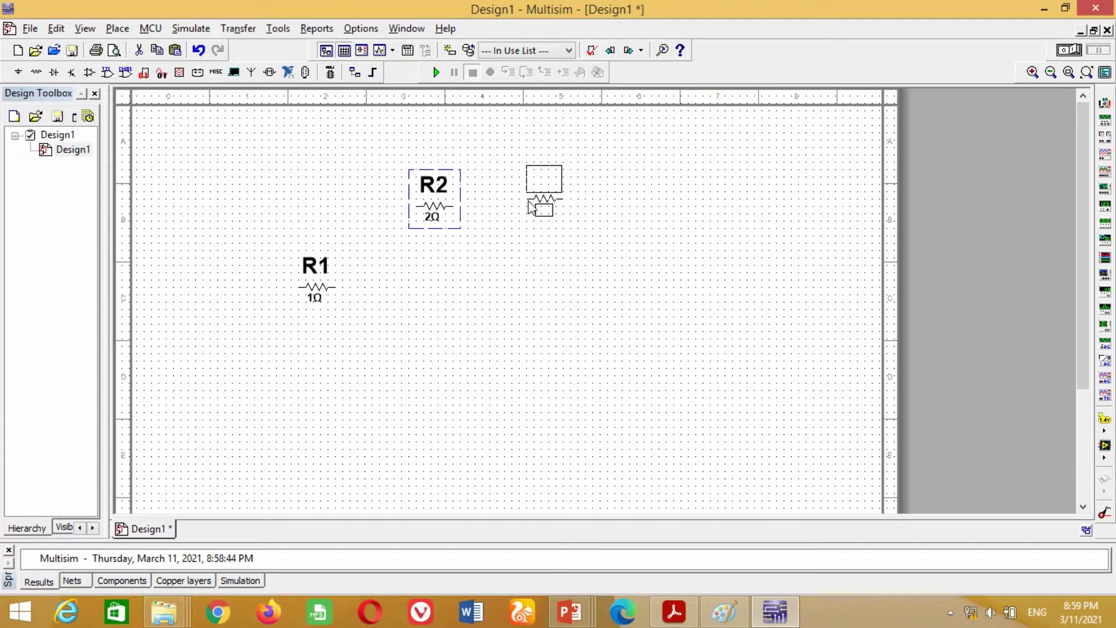
{"action": "left_click", "coordinate": [542, 175]}
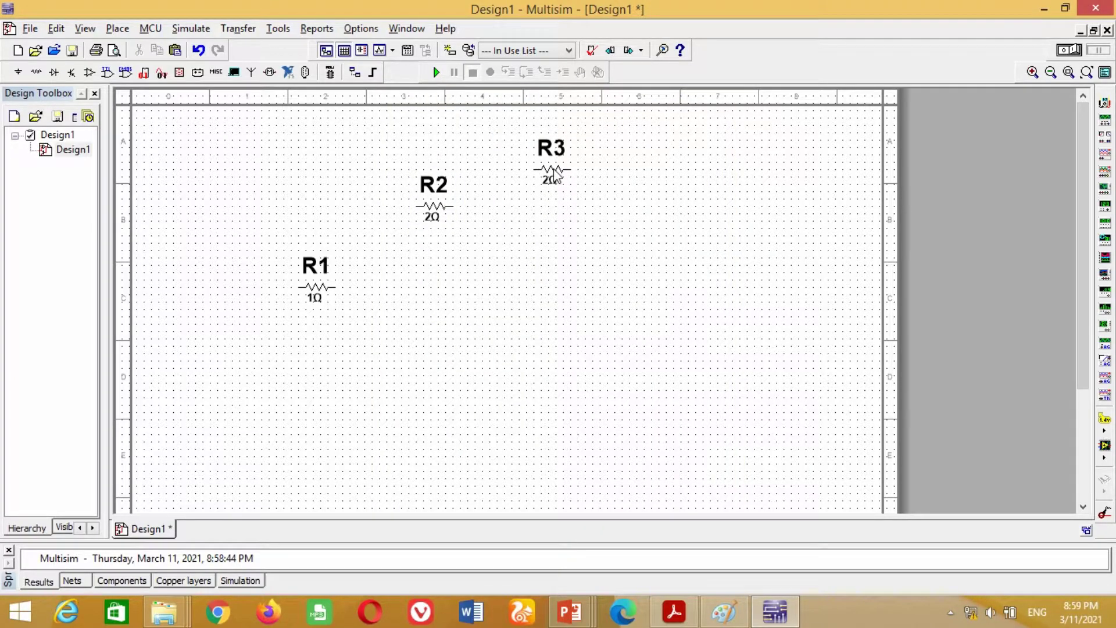
{"action": "double_click", "coordinate": [551, 174]}
{"action": "type", "text": "3"}
{"action": "left_click", "coordinate": [601, 505]}
Paste a resistor directly below R3 and shift R2 slightly down level with the pasted one.
{"action": "left_click", "coordinate": [550, 174]}
{"action": "key", "text": "ctrl+v"}
{"action": "left_click", "coordinate": [553, 230]}
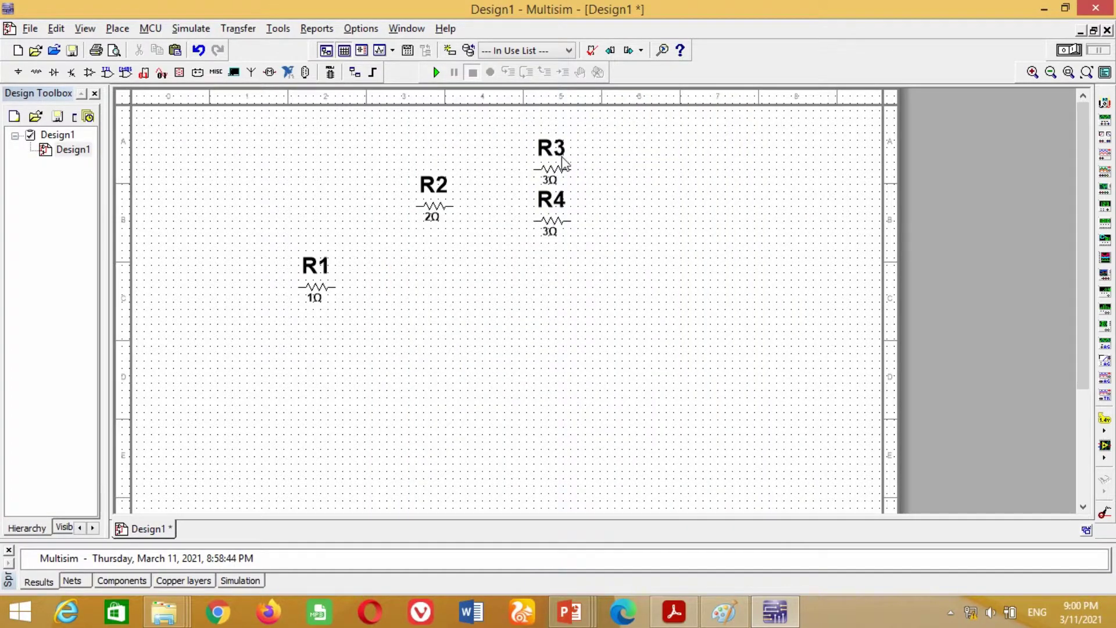
{"action": "left_click", "coordinate": [433, 212]}
{"action": "key", "text": "ctrl+v"}
{"action": "left_click", "coordinate": [551, 220]}
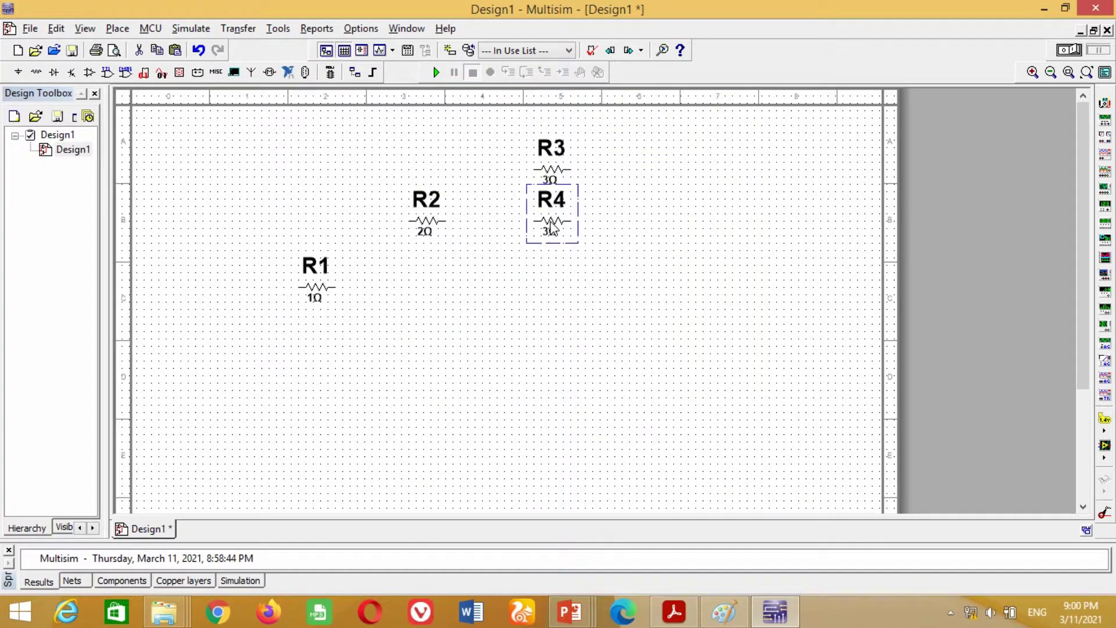
Set the resistor below R3 to 4 Ω and paste a 4 Ω copy beneath it.
{"action": "double_click", "coordinate": [552, 220]}
{"action": "type", "text": "4"}
{"action": "left_click", "coordinate": [601, 502]}
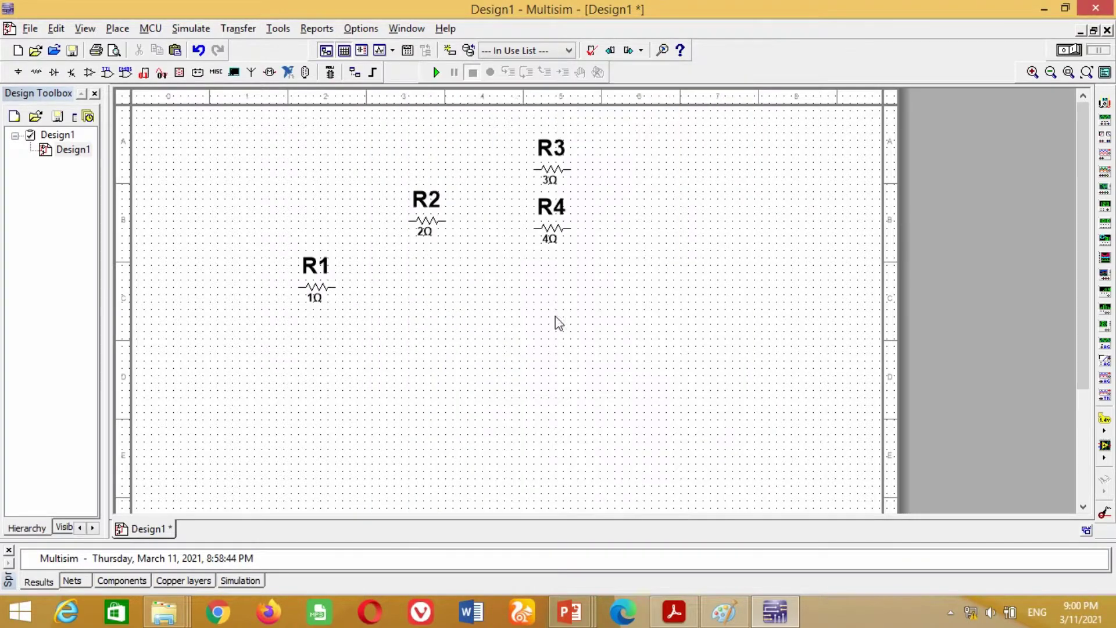
{"action": "key", "text": "ctrl+c"}
{"action": "key", "text": "ctrl+v"}
{"action": "left_click", "coordinate": [551, 302]}
{"action": "left_click", "coordinate": [542, 356]}
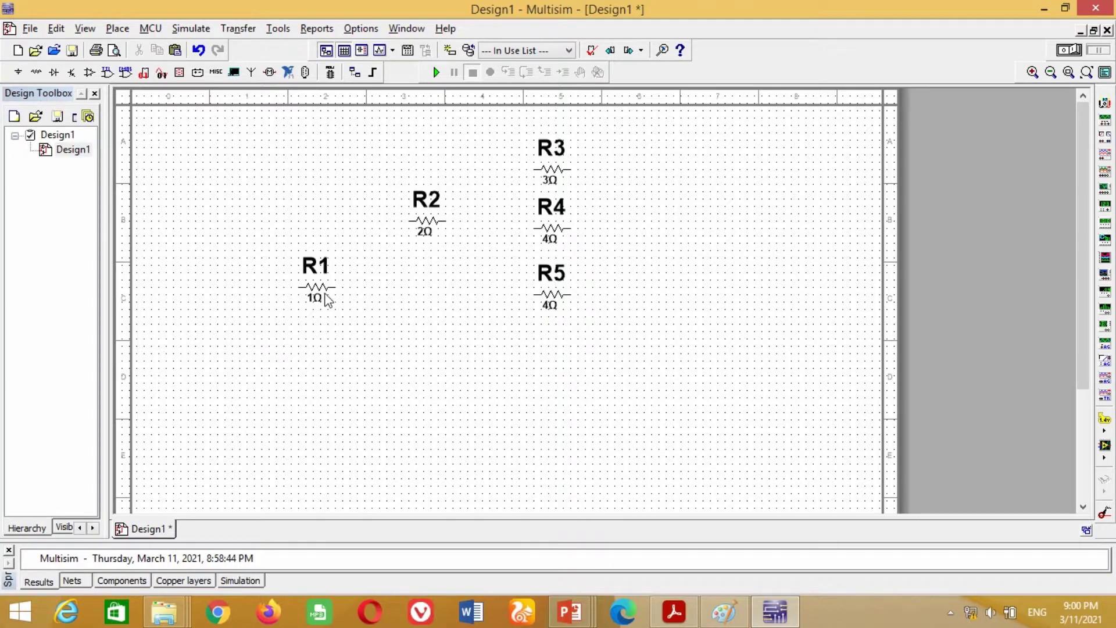
Wire the left ends of R3, R4 and R5 together with R2's right end, and lower R2 in line with R4.
{"action": "left_click", "coordinate": [531, 228]}
{"action": "left_click_drag", "start_coordinate": [534, 198], "coordinate": [504, 197]}
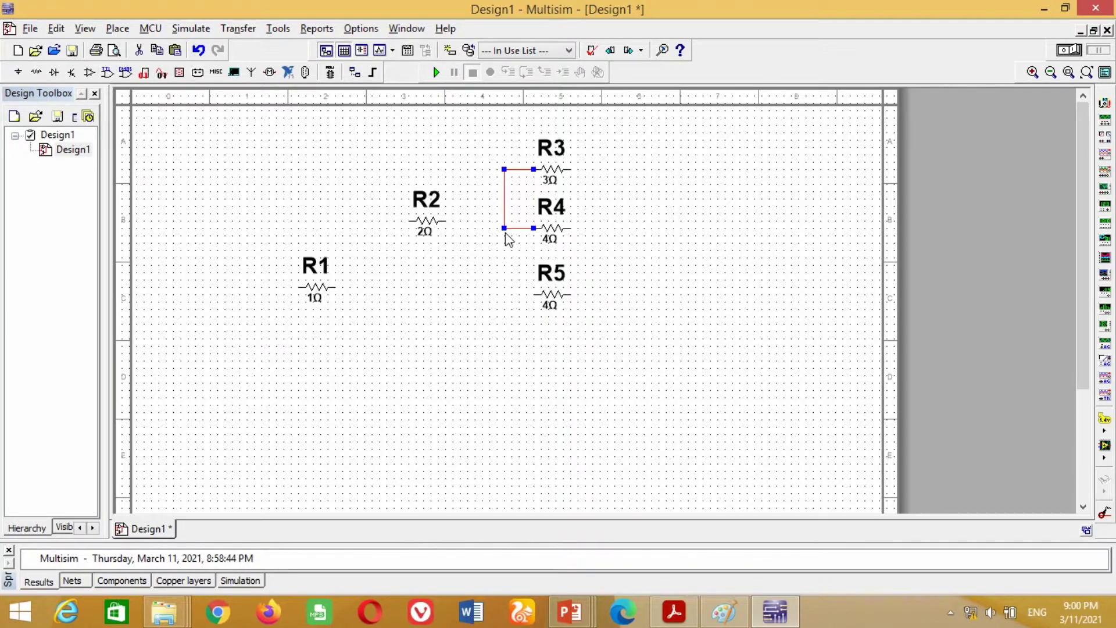
{"action": "left_click", "coordinate": [534, 294]}
{"action": "left_click", "coordinate": [505, 228]}
{"action": "left_click", "coordinate": [504, 227]}
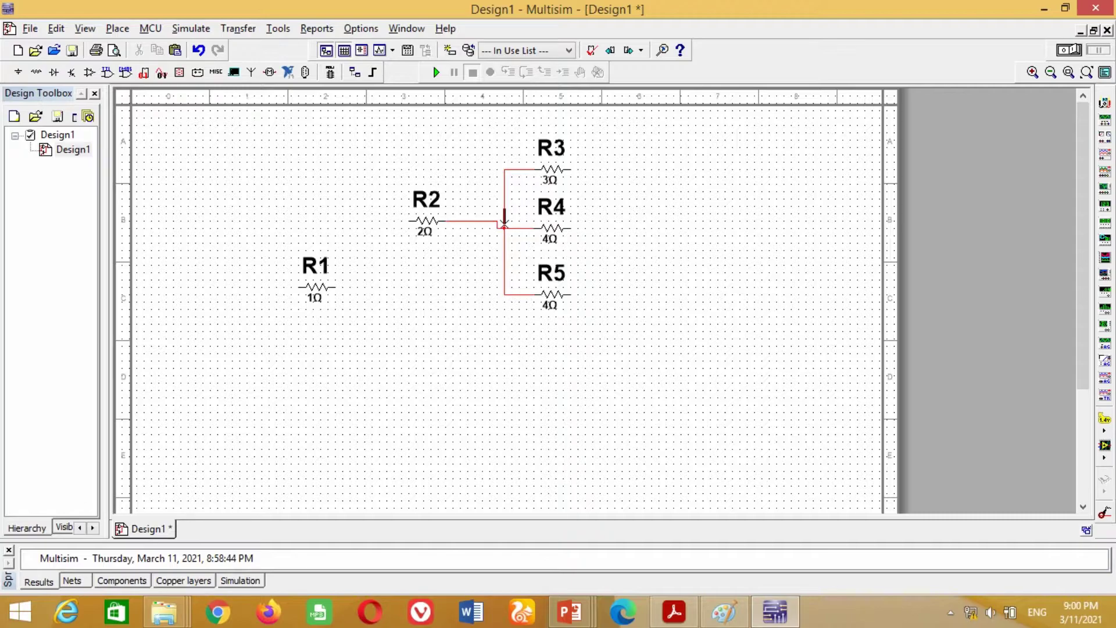
{"action": "left_click", "coordinate": [429, 232]}
{"action": "left_click_drag", "start_coordinate": [430, 232], "coordinate": [431, 235]}
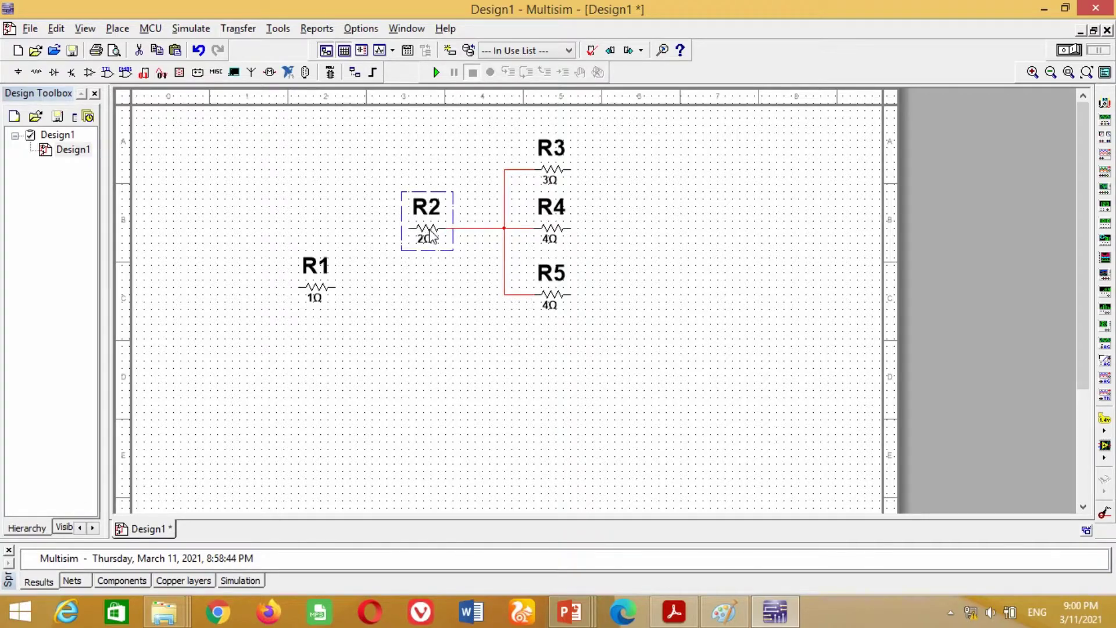
{"action": "left_click", "coordinate": [351, 267]}
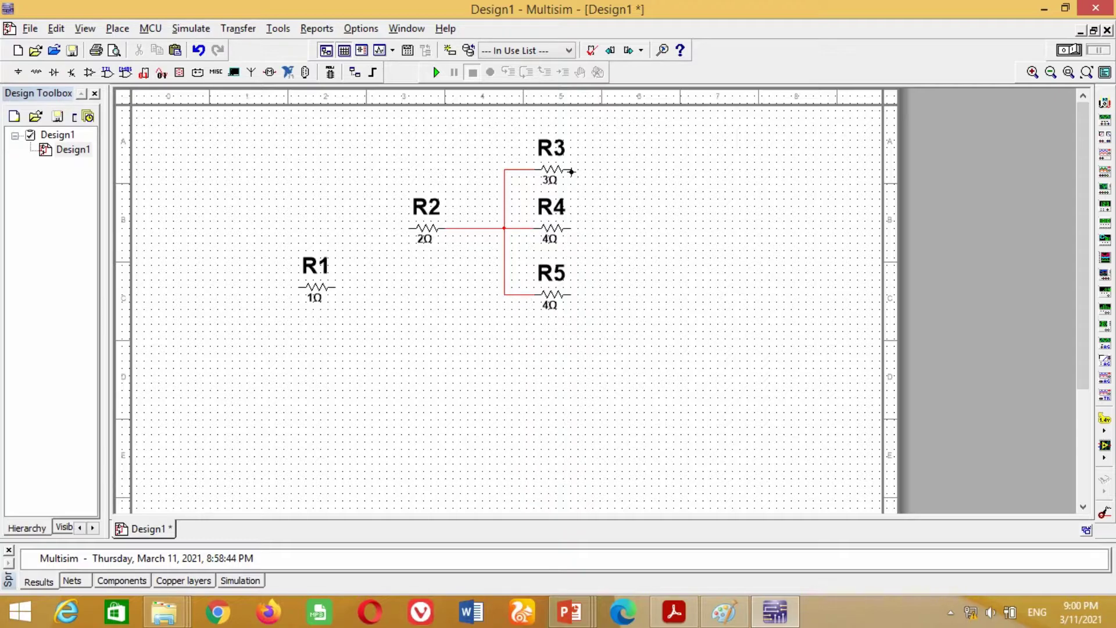
Wire the right ends of R3, R4 and R5 together, offsetting the shared vertical wire to the right of the resistors.
{"action": "left_click", "coordinate": [572, 228]}
{"action": "left_click_drag", "start_coordinate": [572, 203], "coordinate": [607, 200]}
{"action": "left_click", "coordinate": [571, 294]}
{"action": "left_click", "coordinate": [608, 227]}
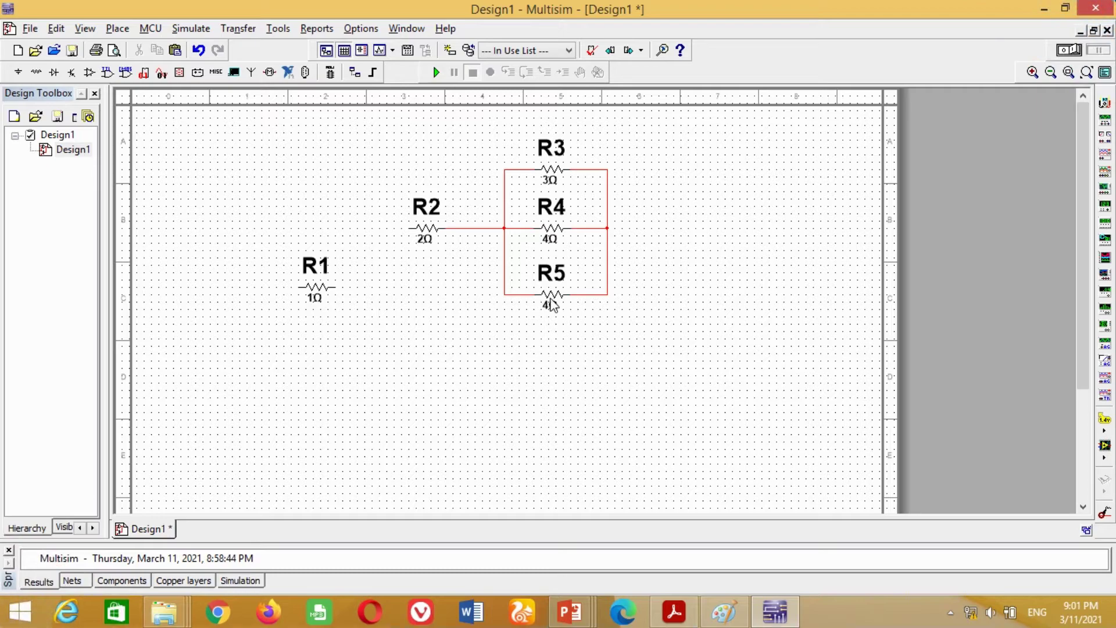
Add a resistor copy below R2, level with the space under R5, and set its resistance to 5 Ω.
{"action": "left_click", "coordinate": [552, 300]}
{"action": "left_click", "coordinate": [544, 367]}
{"action": "key", "text": "ctrl+v"}
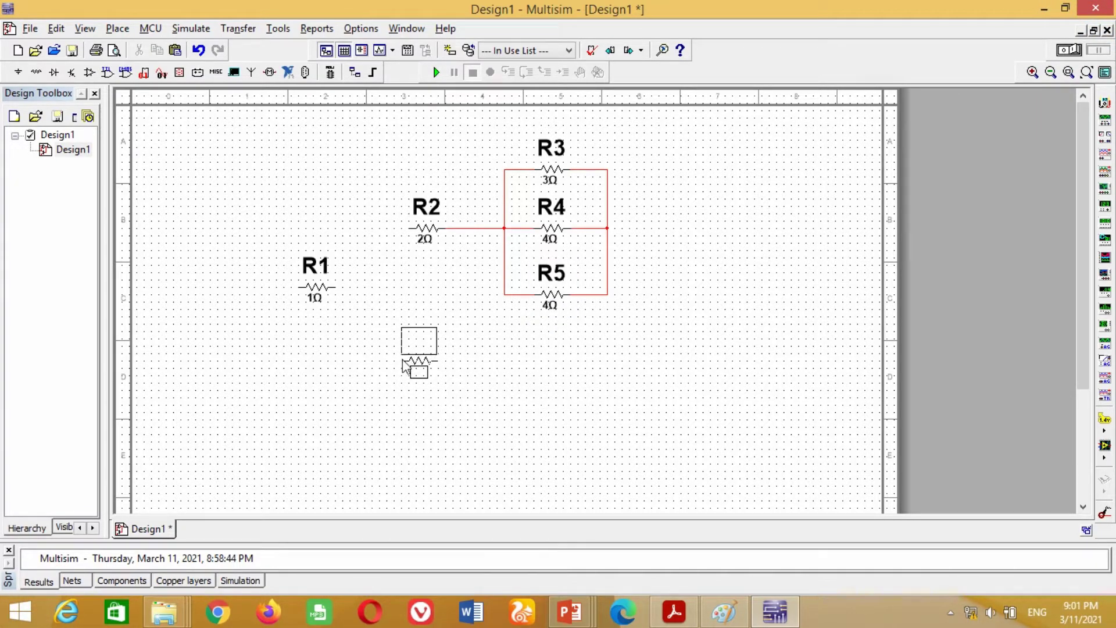
{"action": "left_click", "coordinate": [407, 364]}
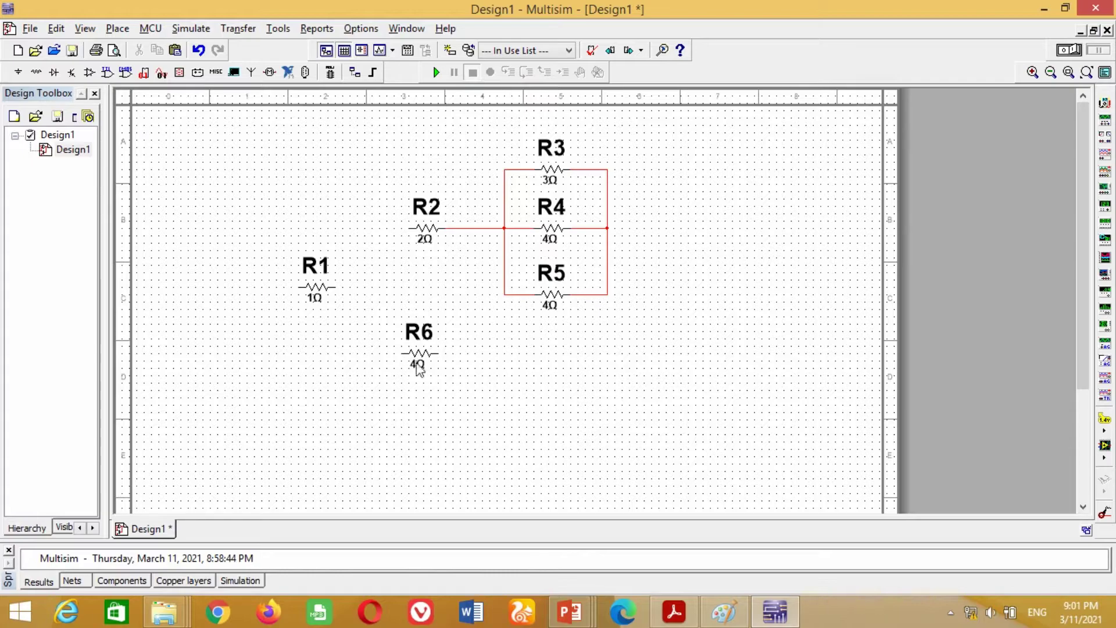
{"action": "double_click", "coordinate": [418, 360]}
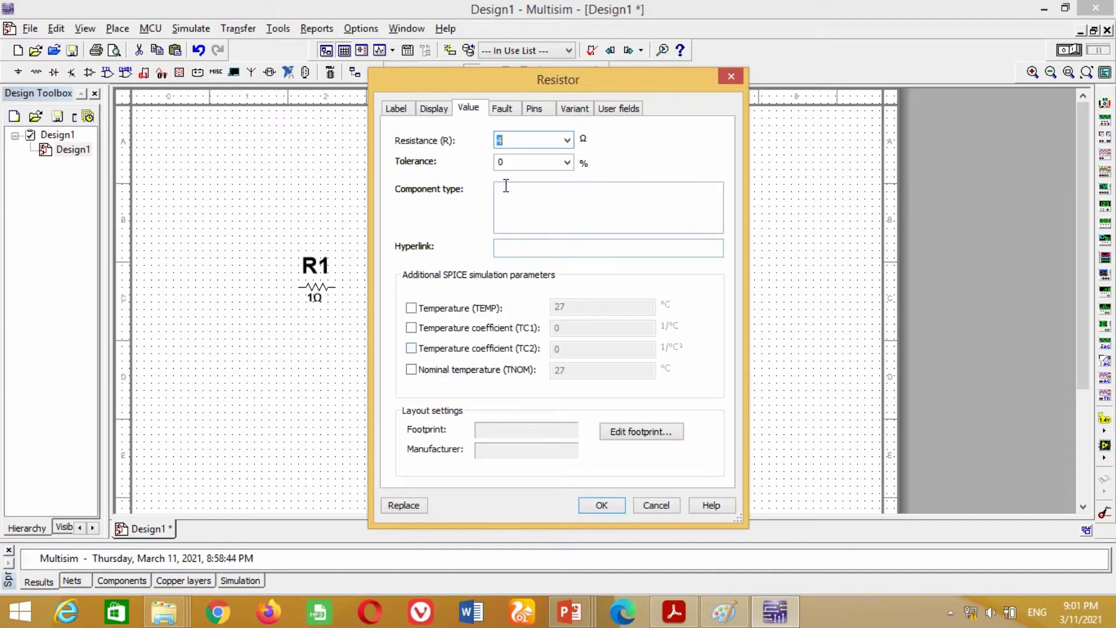
{"action": "type", "text": "5"}
{"action": "left_click", "coordinate": [595, 501]}
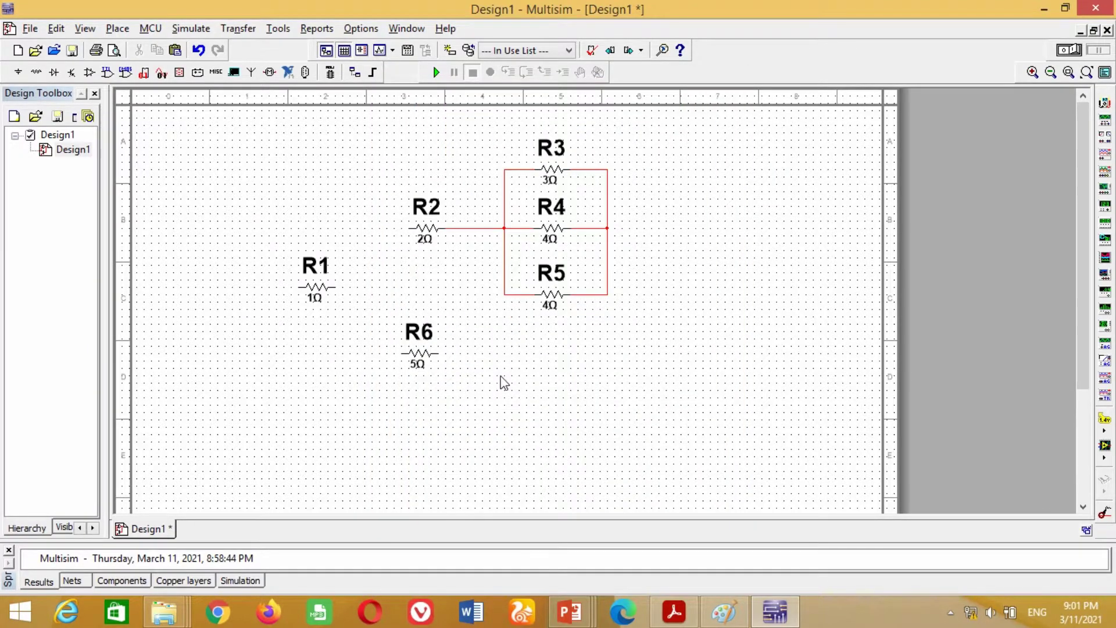
Add a resistor copy below R5, in line with R6, and set its resistance to 6 Ω.
{"action": "key", "text": "ctrl+v"}
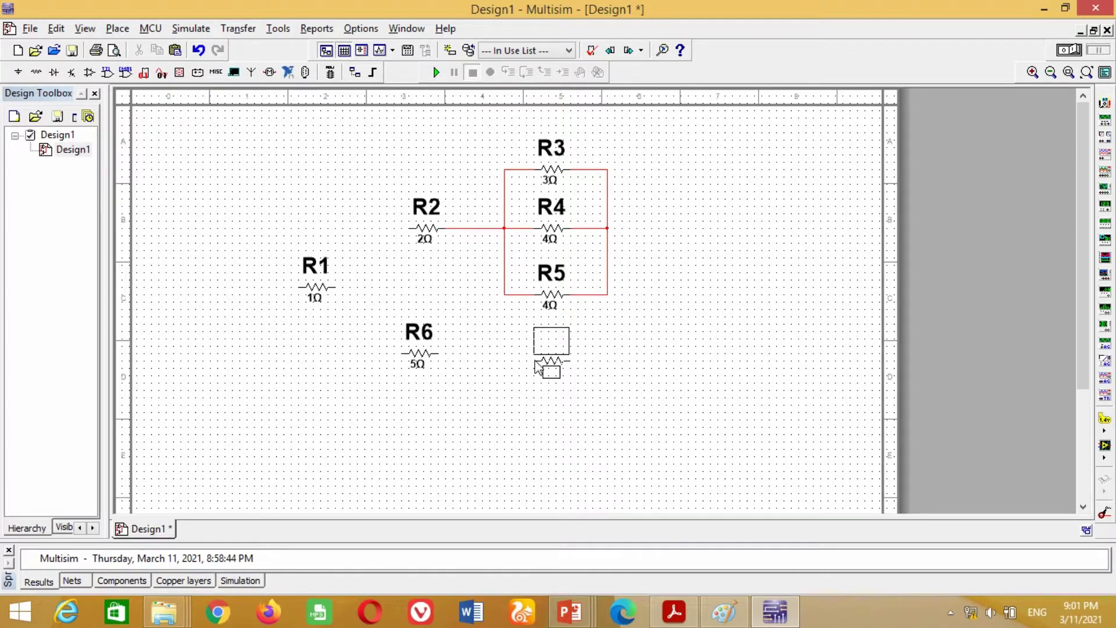
{"action": "left_click", "coordinate": [537, 362]}
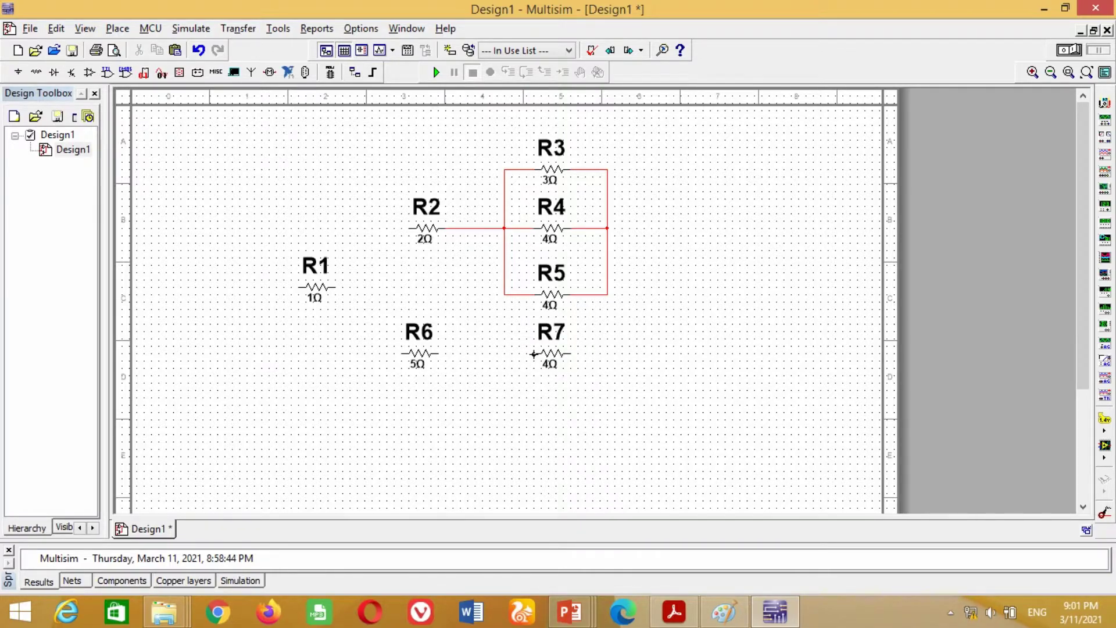
{"action": "double_click", "coordinate": [547, 355]}
{"action": "type", "text": "6"}
{"action": "left_click", "coordinate": [597, 505]}
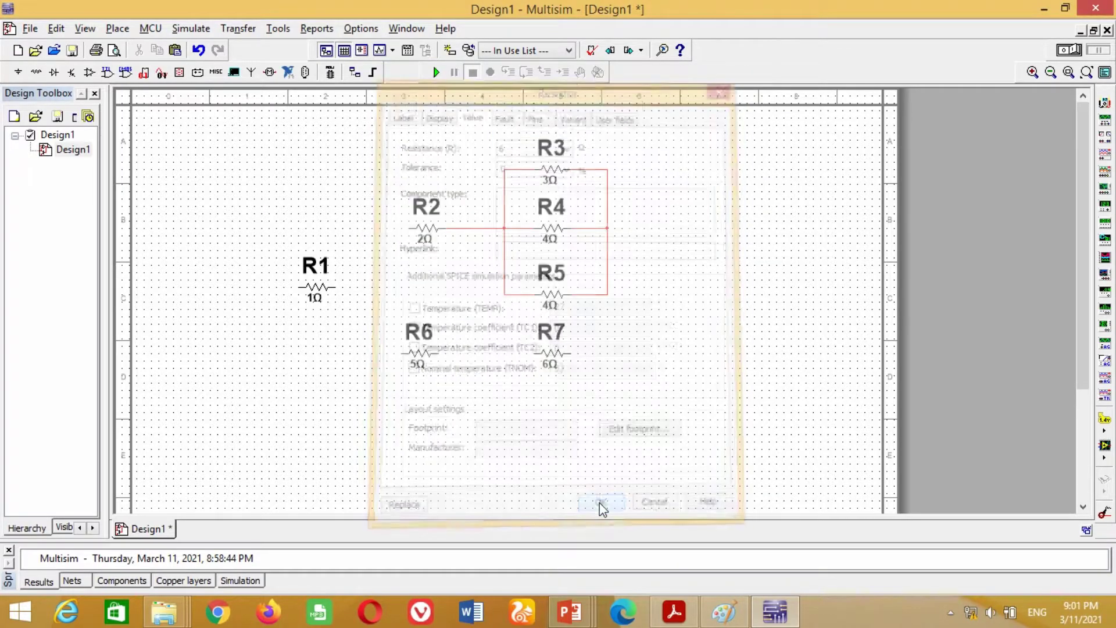
Wire R7's right end to the junction at R5's right side, and connect R7's left end to R6.
{"action": "left_click", "coordinate": [570, 354]}
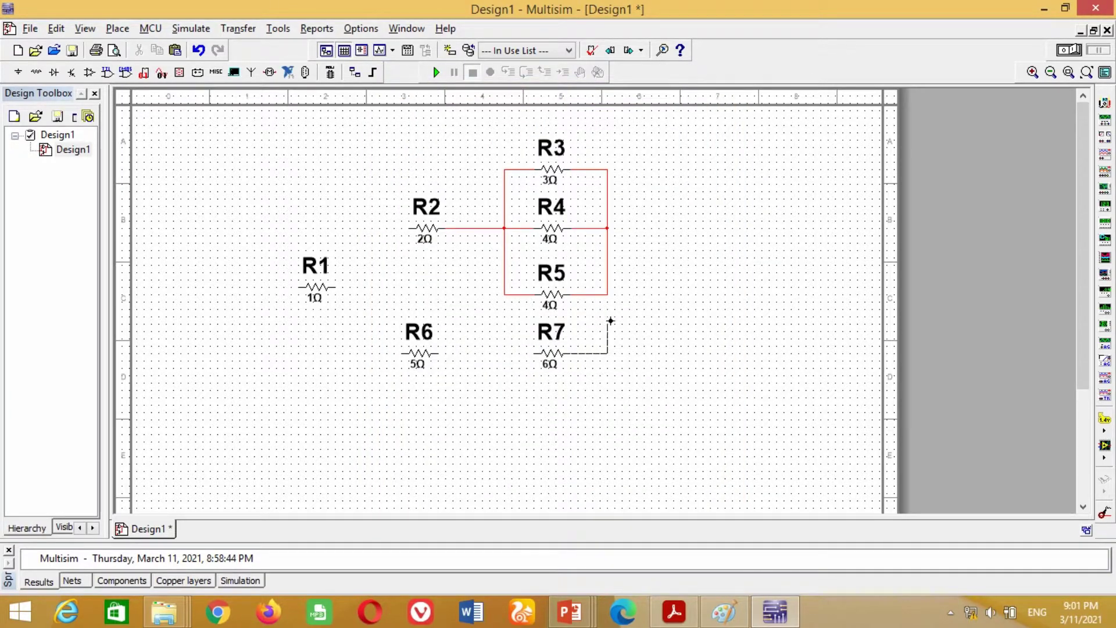
{"action": "left_click", "coordinate": [608, 295]}
{"action": "left_click", "coordinate": [535, 353]}
{"action": "left_click", "coordinate": [441, 354]}
Connect the left ends of R2 and R6, offsetting the vertical wire to the left of both resistors.
{"action": "left_click", "coordinate": [410, 228]}
{"action": "left_click", "coordinate": [402, 353]}
{"action": "left_click_drag", "start_coordinate": [403, 271], "coordinate": [384, 270]}
{"action": "left_click", "coordinate": [365, 411]}
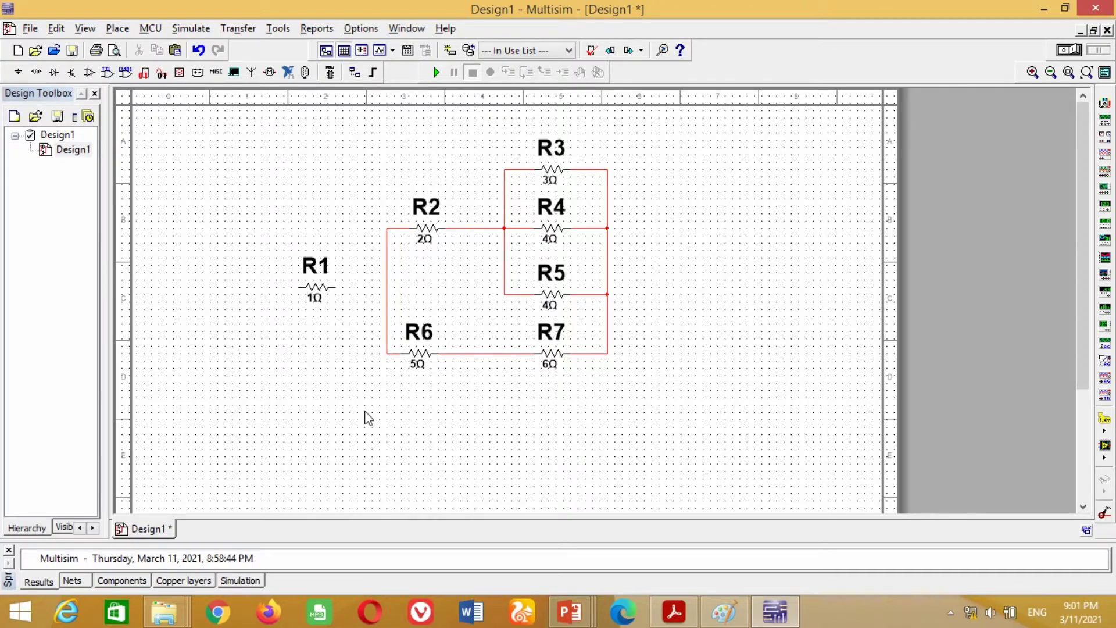
Paste a 4 Ω resistor below R6 and R7, wire it across the same two junctions, and connect R1 to the left vertical wire.
{"action": "key", "text": "ctrl+v"}
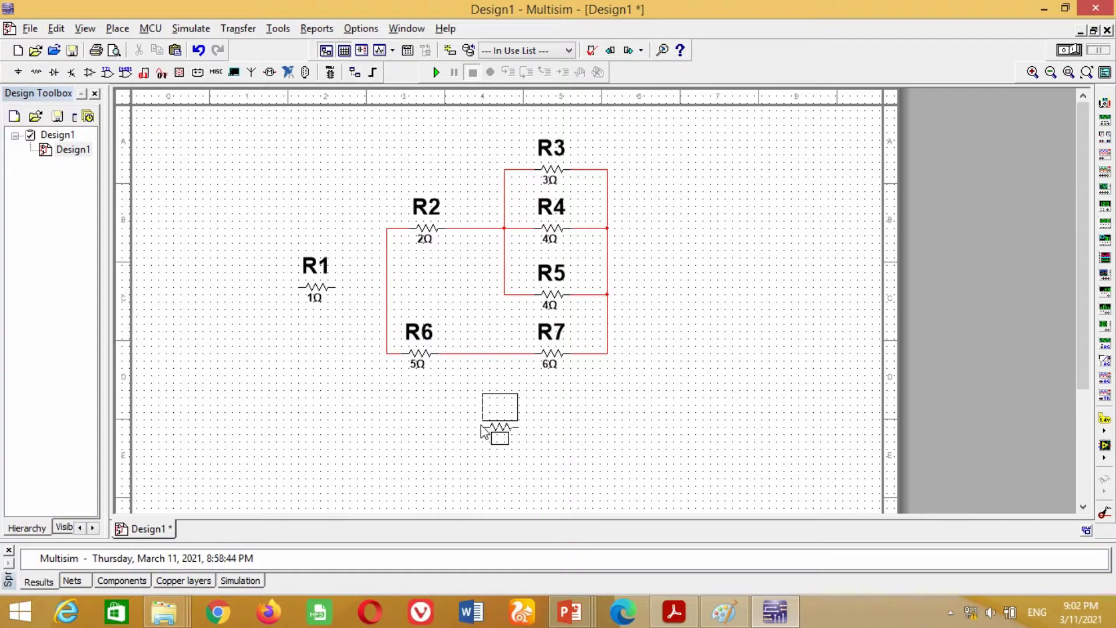
{"action": "left_click", "coordinate": [500, 427]}
{"action": "left_click", "coordinate": [521, 428]}
{"action": "left_click", "coordinate": [609, 354]}
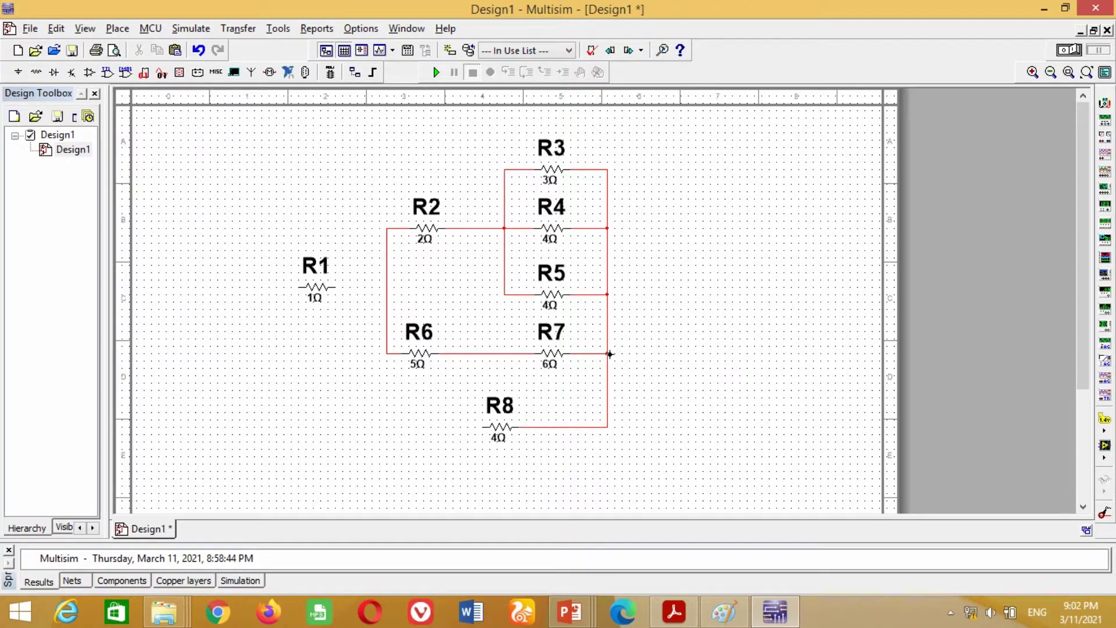
{"action": "left_click", "coordinate": [387, 353]}
{"action": "left_click", "coordinate": [387, 287]}
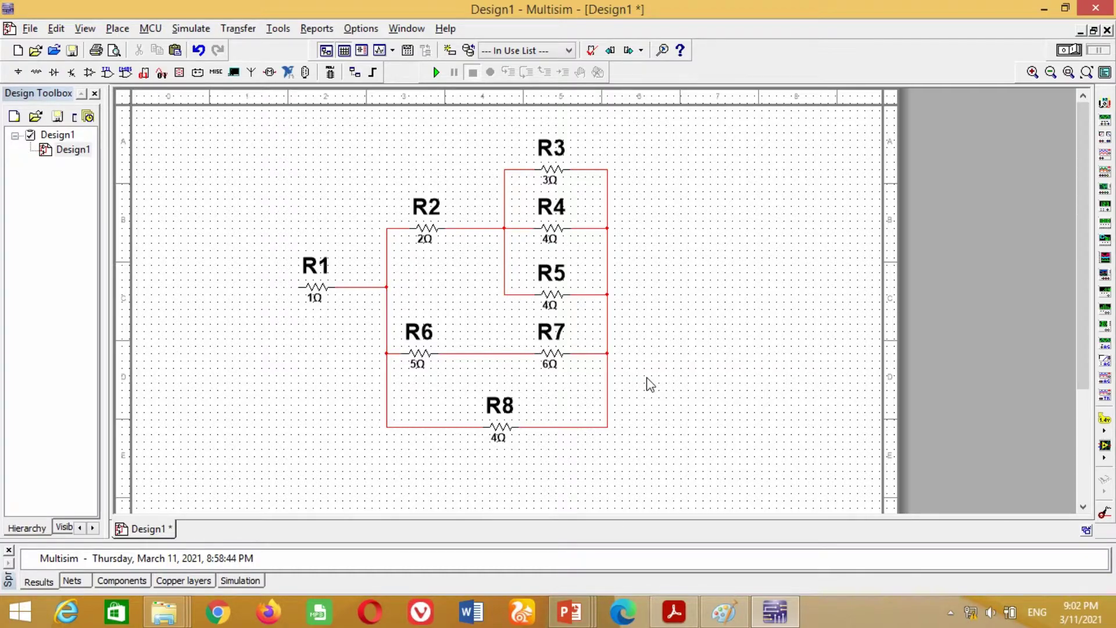
Add a multimeter right of R7, wired between R7's right junction and R1's left end, with the return wire routed below R8.
{"action": "left_click", "coordinate": [1104, 103]}
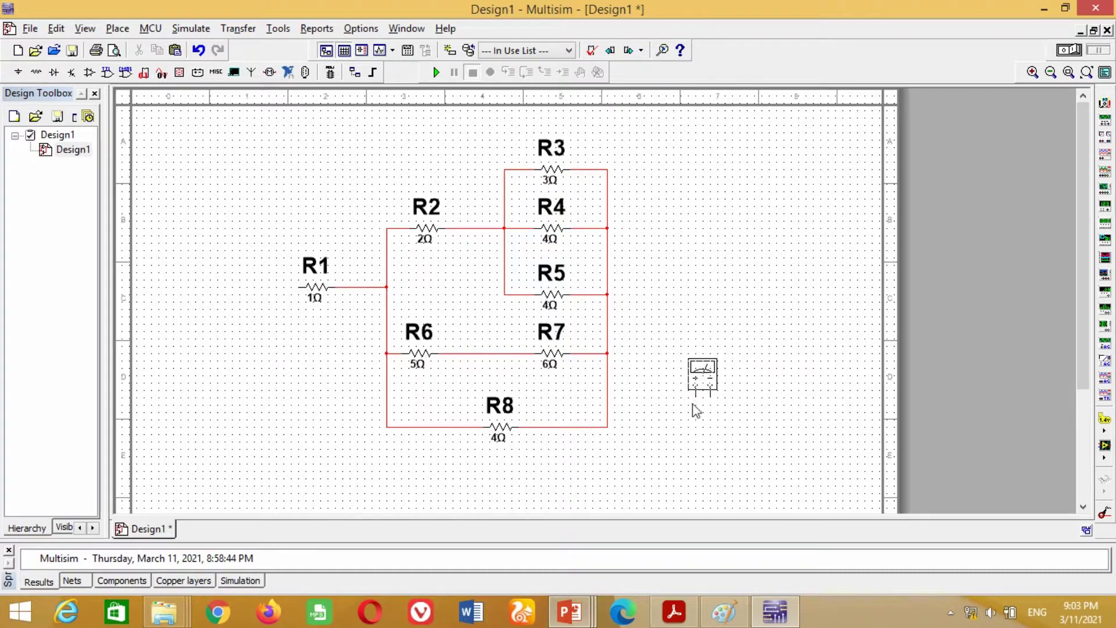
{"action": "left_click", "coordinate": [688, 355]}
{"action": "left_click", "coordinate": [615, 353]}
{"action": "scroll", "coordinate": [390, 508], "scroll_direction": "down", "scroll_amount": 3}
{"action": "left_click", "coordinate": [702, 185]}
{"action": "left_click", "coordinate": [299, 123]}
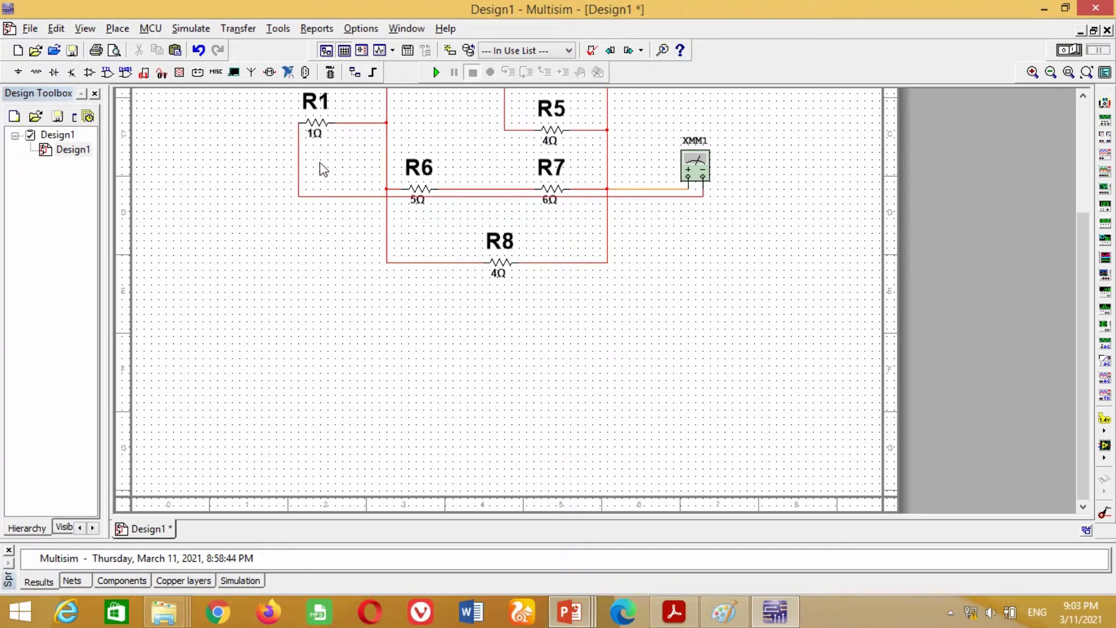
{"action": "left_click_drag", "start_coordinate": [343, 196], "coordinate": [357, 314]}
{"action": "left_click_drag", "start_coordinate": [1084, 291], "coordinate": [1081, 203]}
Open the multimeter's display panel and place it above the multimeter, clear of the circuit.
{"action": "left_click", "coordinate": [699, 288]}
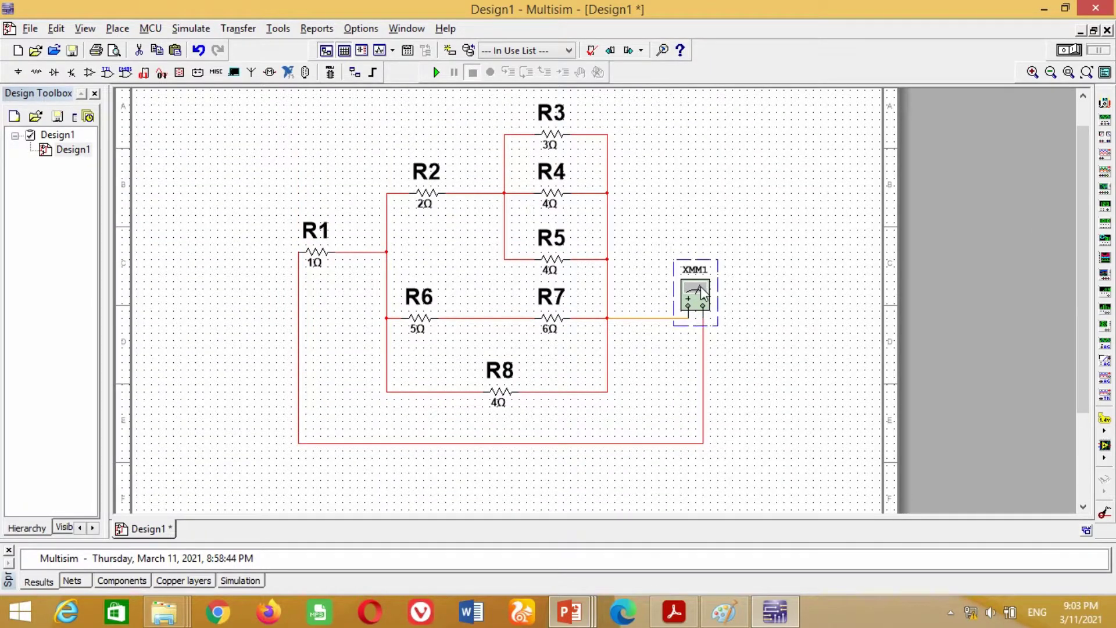
{"action": "double_click", "coordinate": [699, 296]}
{"action": "left_click_drag", "start_coordinate": [528, 218], "coordinate": [664, 122]}
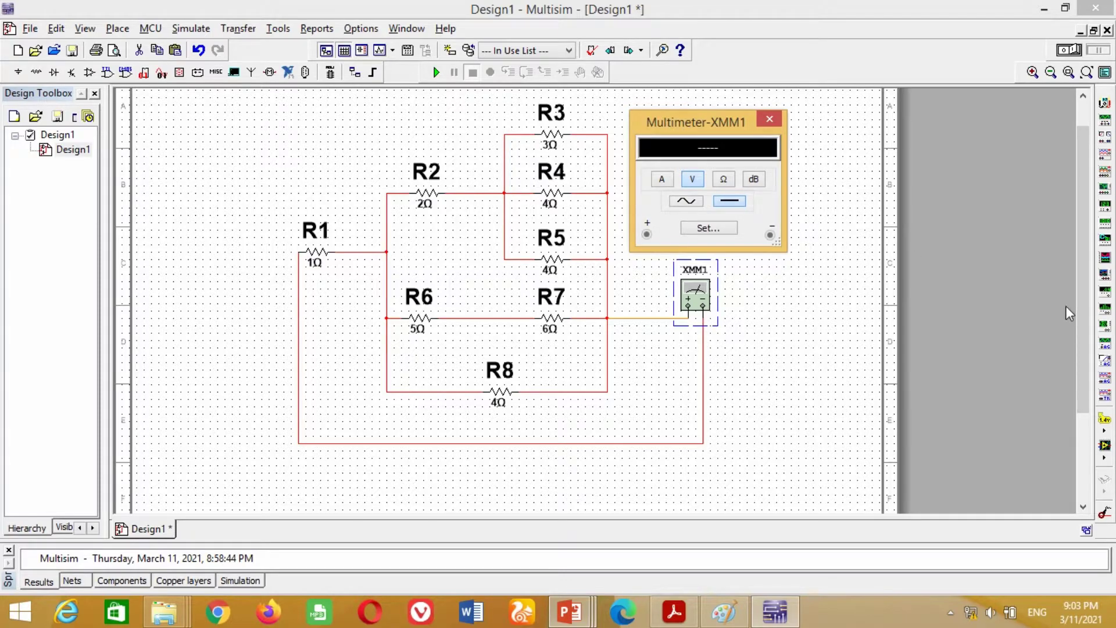
{"action": "left_click_drag", "start_coordinate": [1083, 257], "coordinate": [1083, 232]}
{"action": "left_click", "coordinate": [722, 113]}
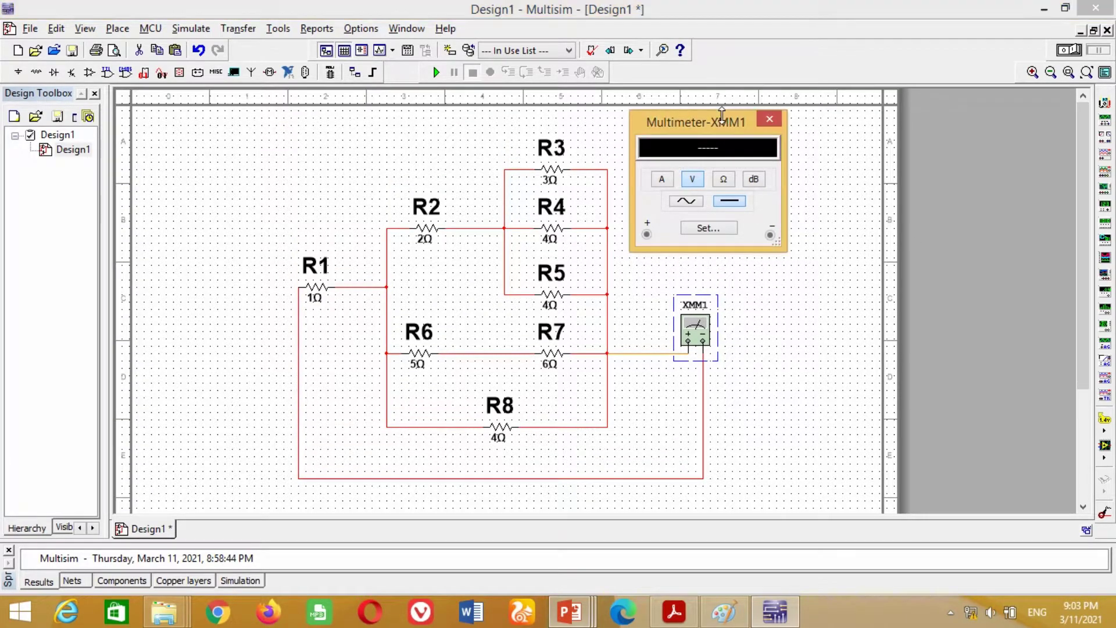
Enlarge the multimeter's display panel and set the meter to measure resistance in ohms.
{"action": "left_click_drag", "start_coordinate": [783, 247], "coordinate": [874, 286]}
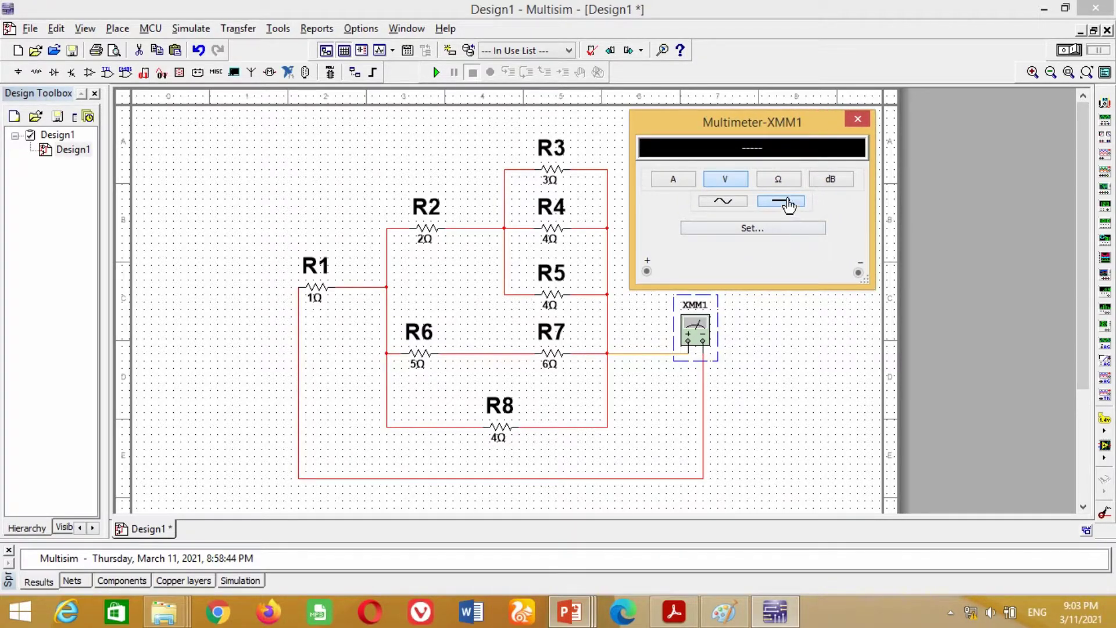
{"action": "left_click", "coordinate": [781, 179]}
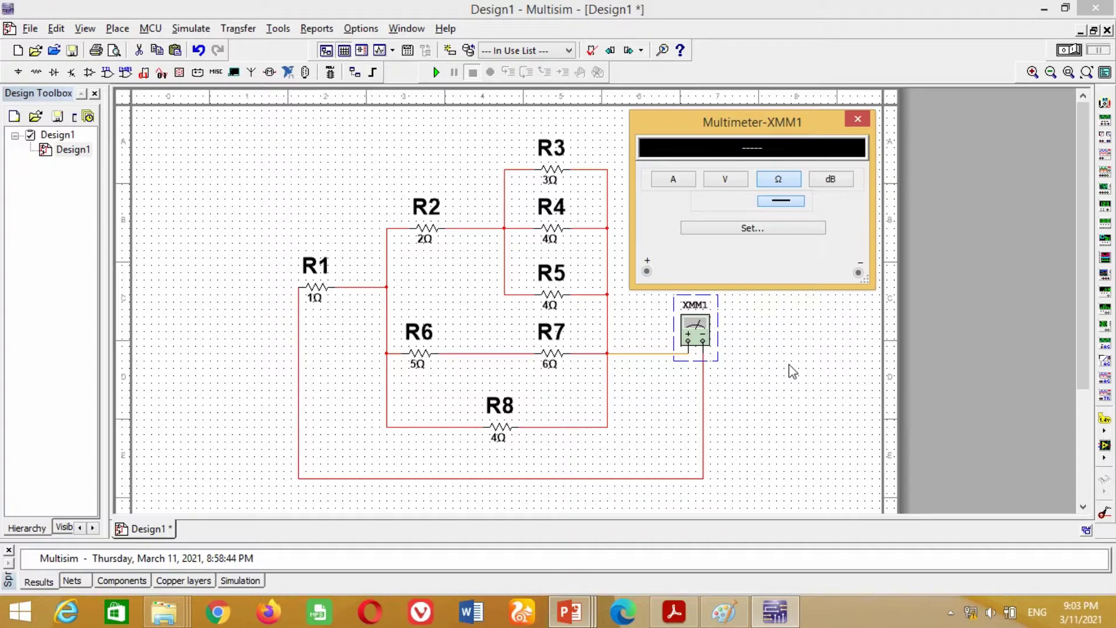
{"action": "left_click", "coordinate": [232, 204]}
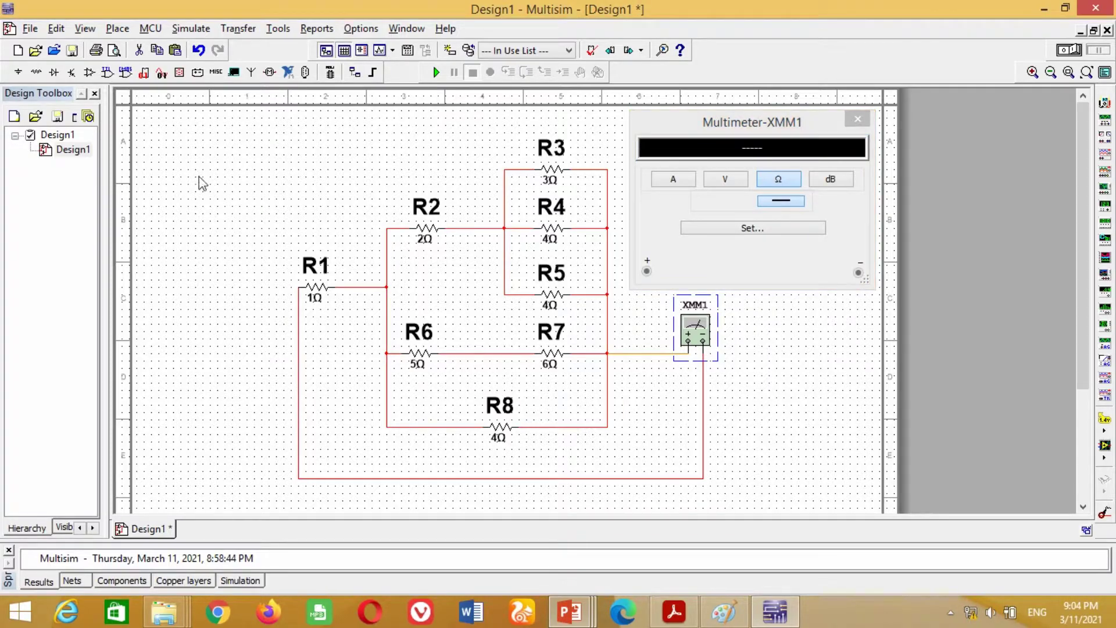
Place a GROUND from the POWER_SOURCES family on the bottom return wire, near its corner below the multimeter.
{"action": "left_click", "coordinate": [118, 28]}
{"action": "left_click", "coordinate": [130, 42]}
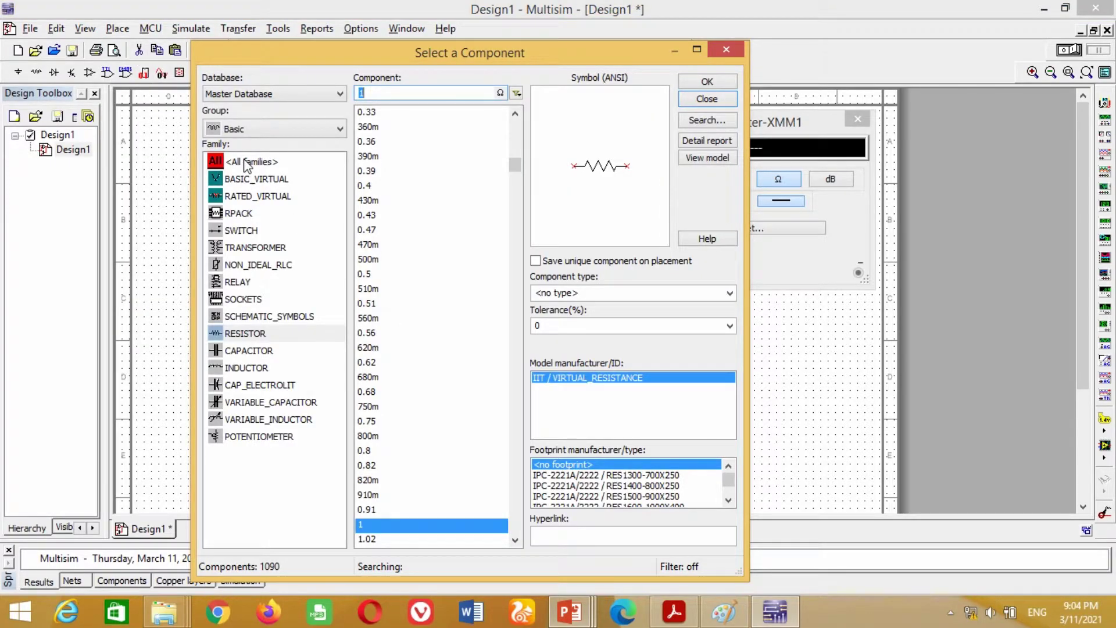
{"action": "left_click", "coordinate": [274, 129]}
{"action": "scroll", "coordinate": [238, 188], "scroll_direction": "up", "scroll_amount": 1}
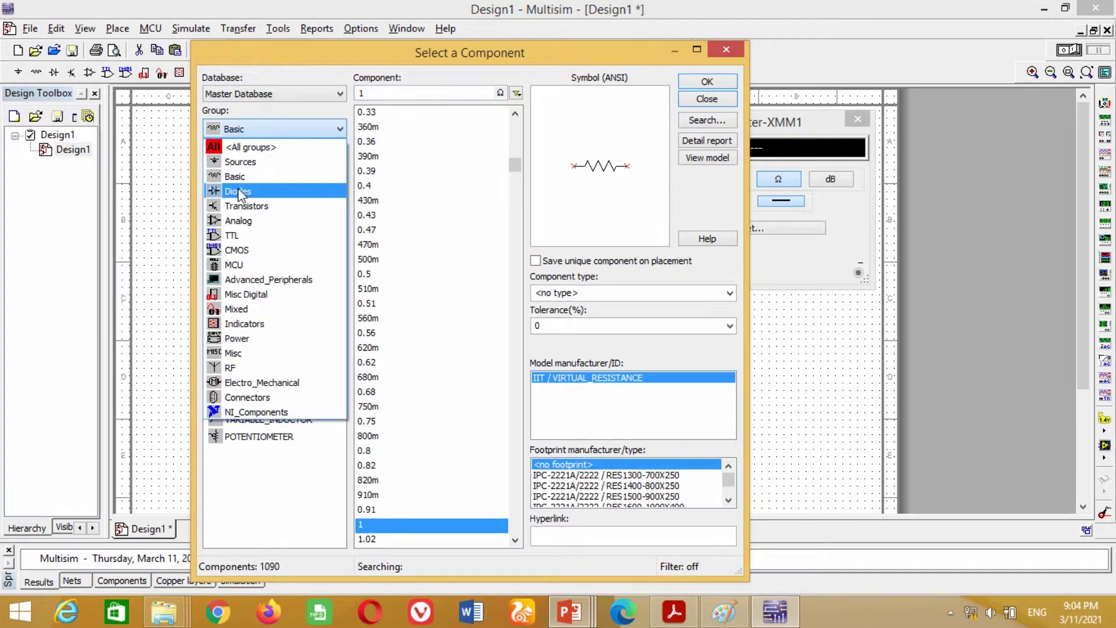
{"action": "left_click", "coordinate": [264, 176]}
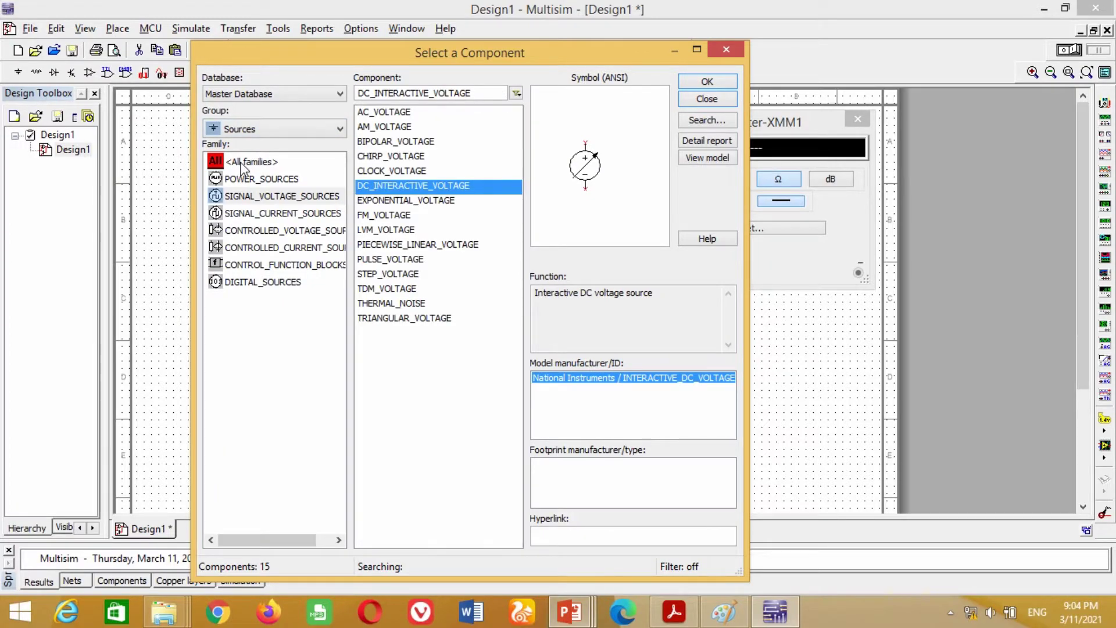
{"action": "left_click", "coordinate": [254, 178]}
{"action": "left_click", "coordinate": [367, 158]}
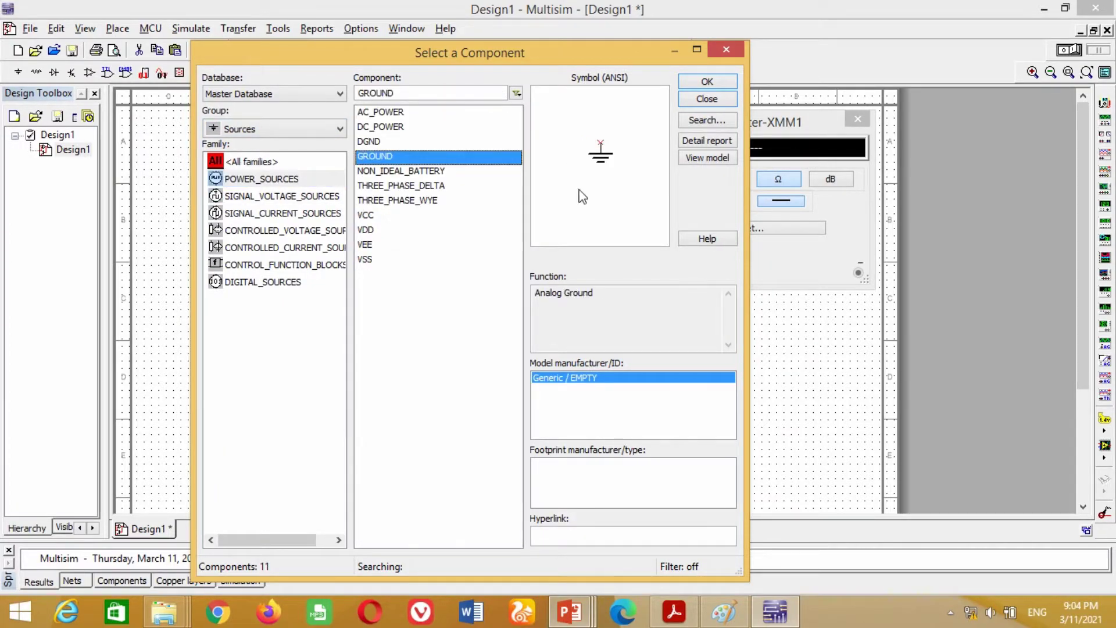
{"action": "left_click", "coordinate": [705, 82]}
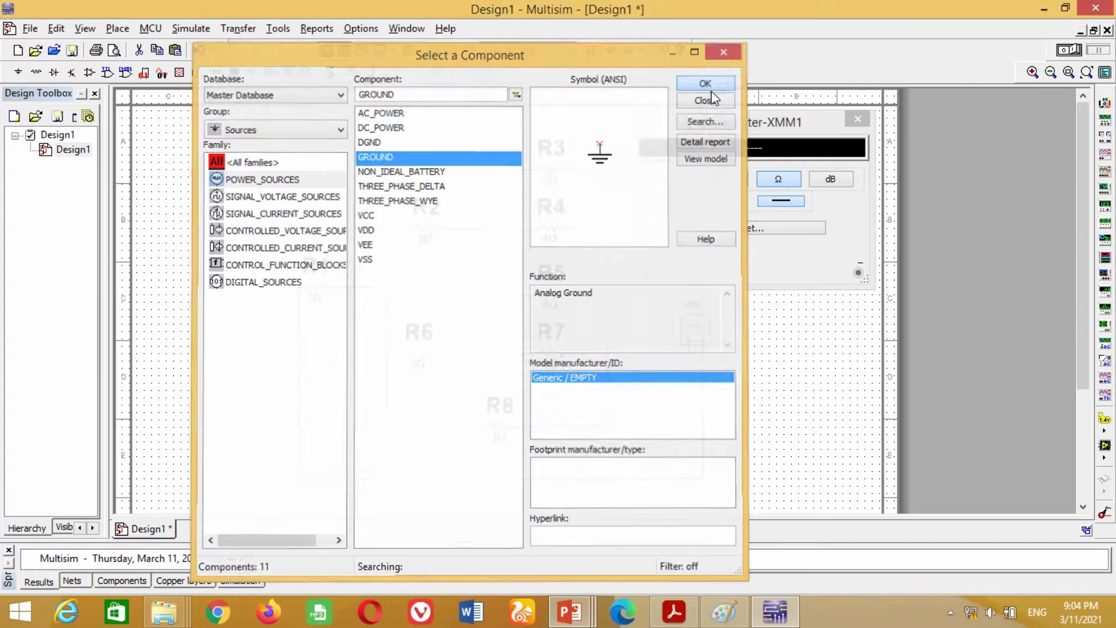
{"action": "left_click", "coordinate": [688, 479]}
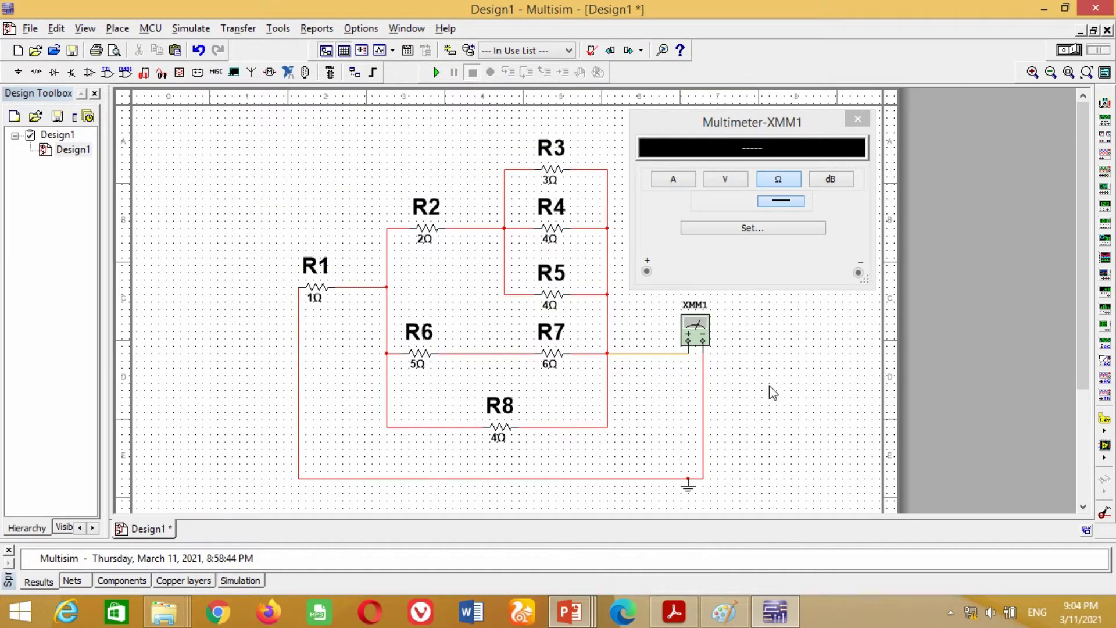
Set R8's resistance to 7 Ω and run the simulation to measure the network's equivalent resistance.
{"action": "double_click", "coordinate": [499, 428]}
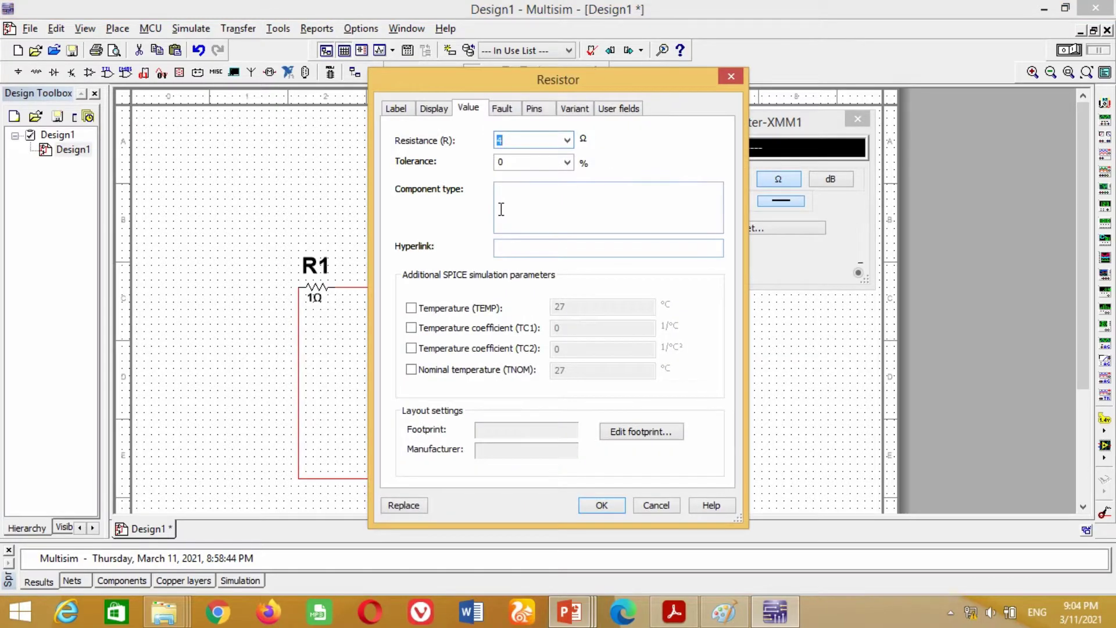
{"action": "left_click", "coordinate": [602, 504]}
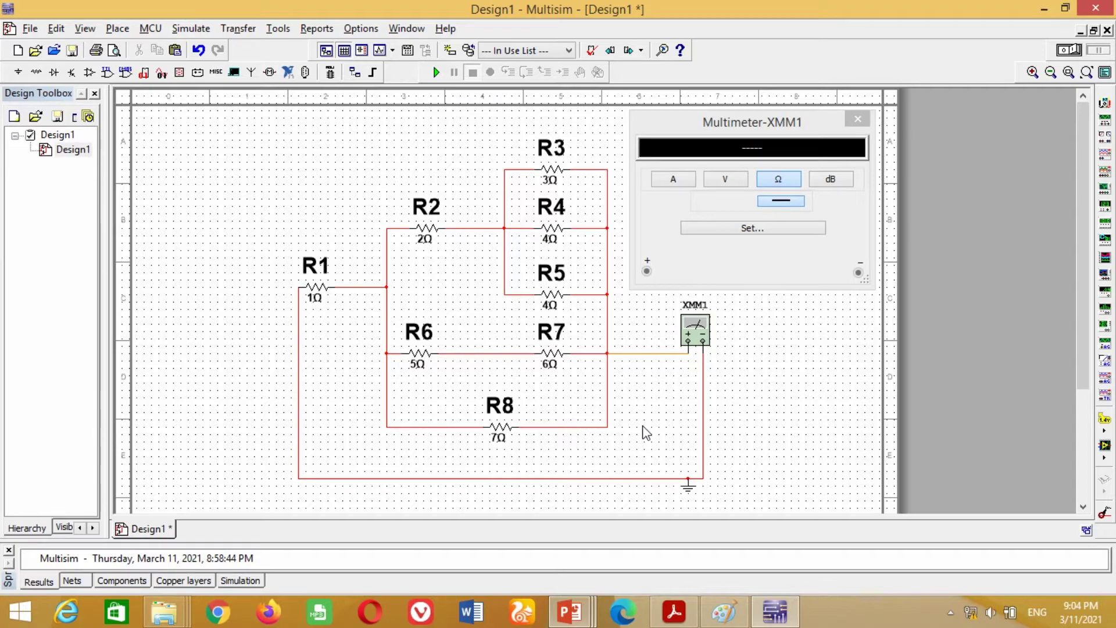
{"action": "left_click", "coordinate": [437, 73]}
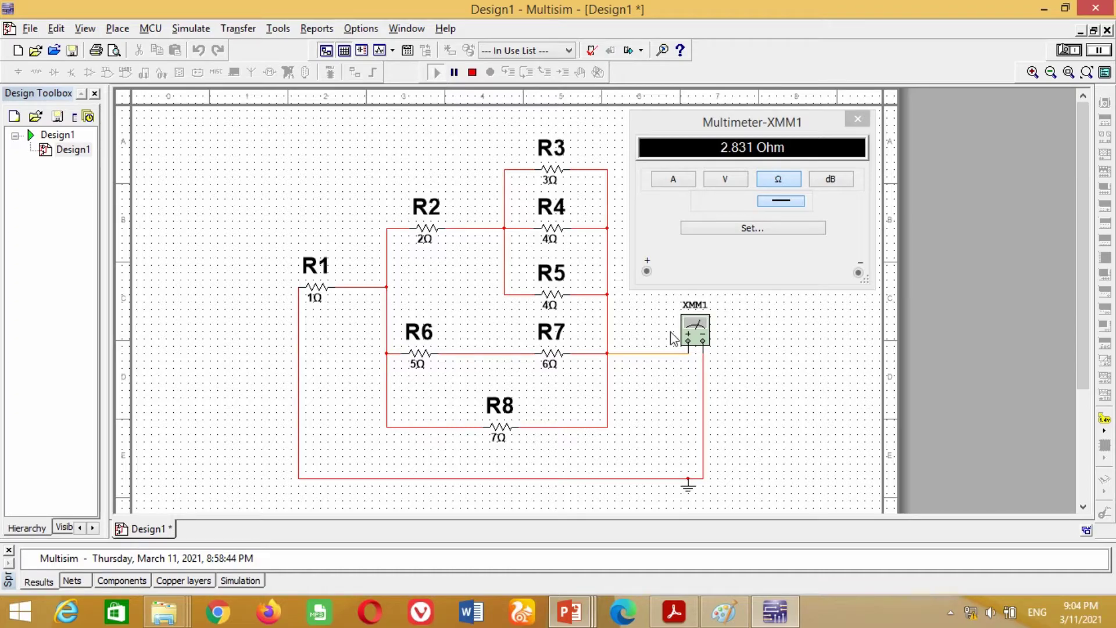